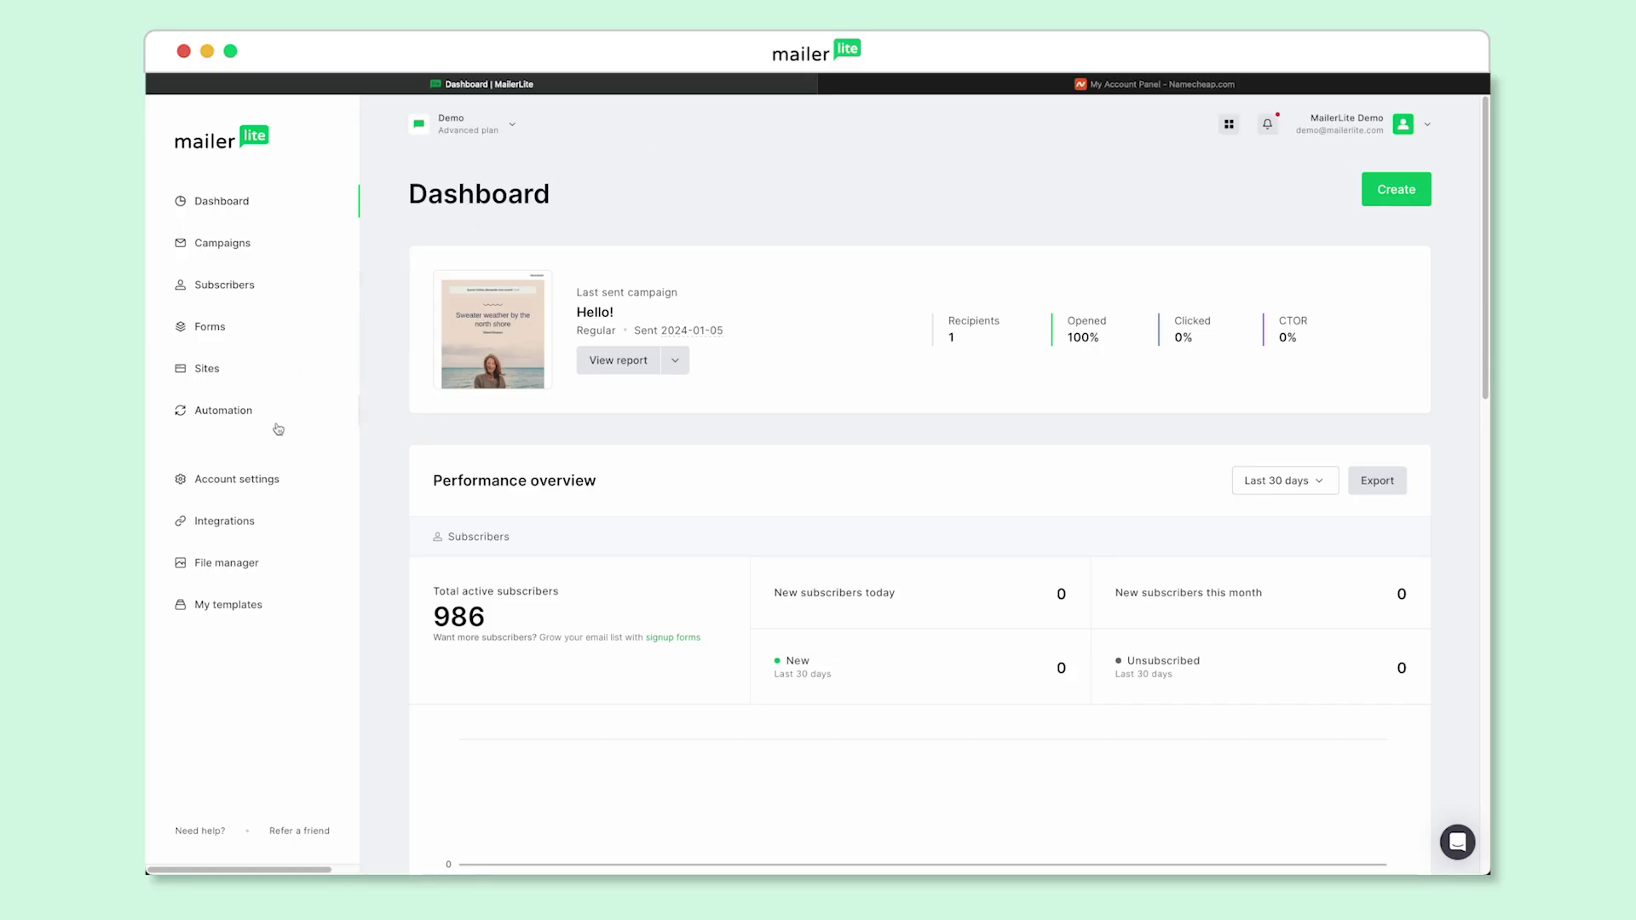
Open MailerLite's Account settings page from the dashboard sidebar
{"action": "left_click", "coordinate": [237, 480]}
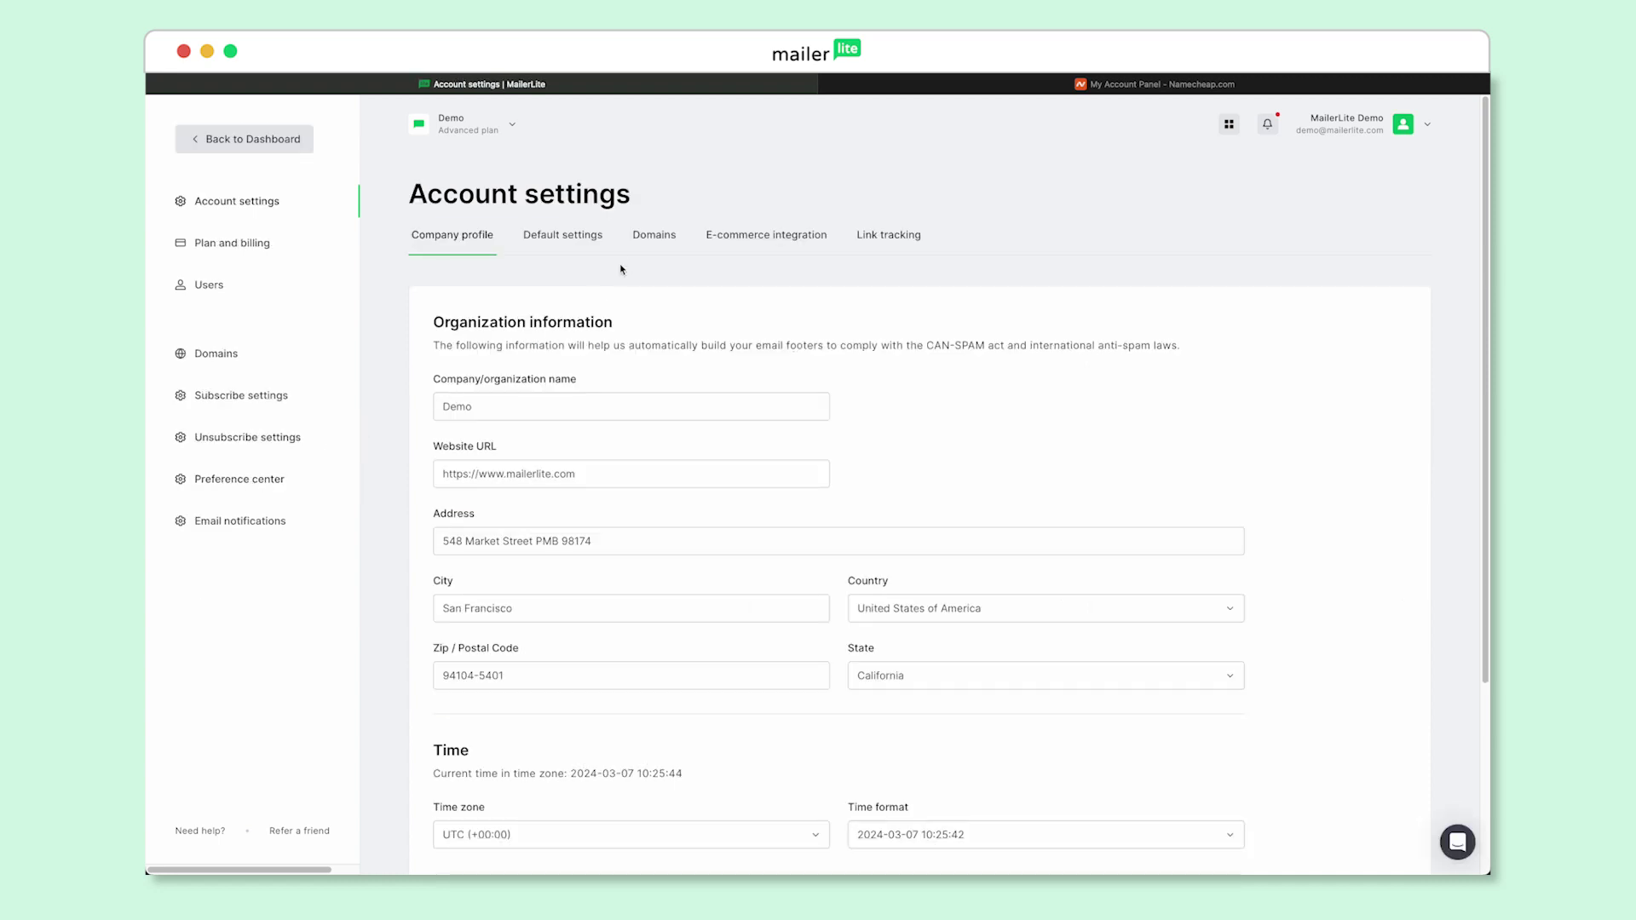
{"action": "left_click", "coordinate": [653, 243]}
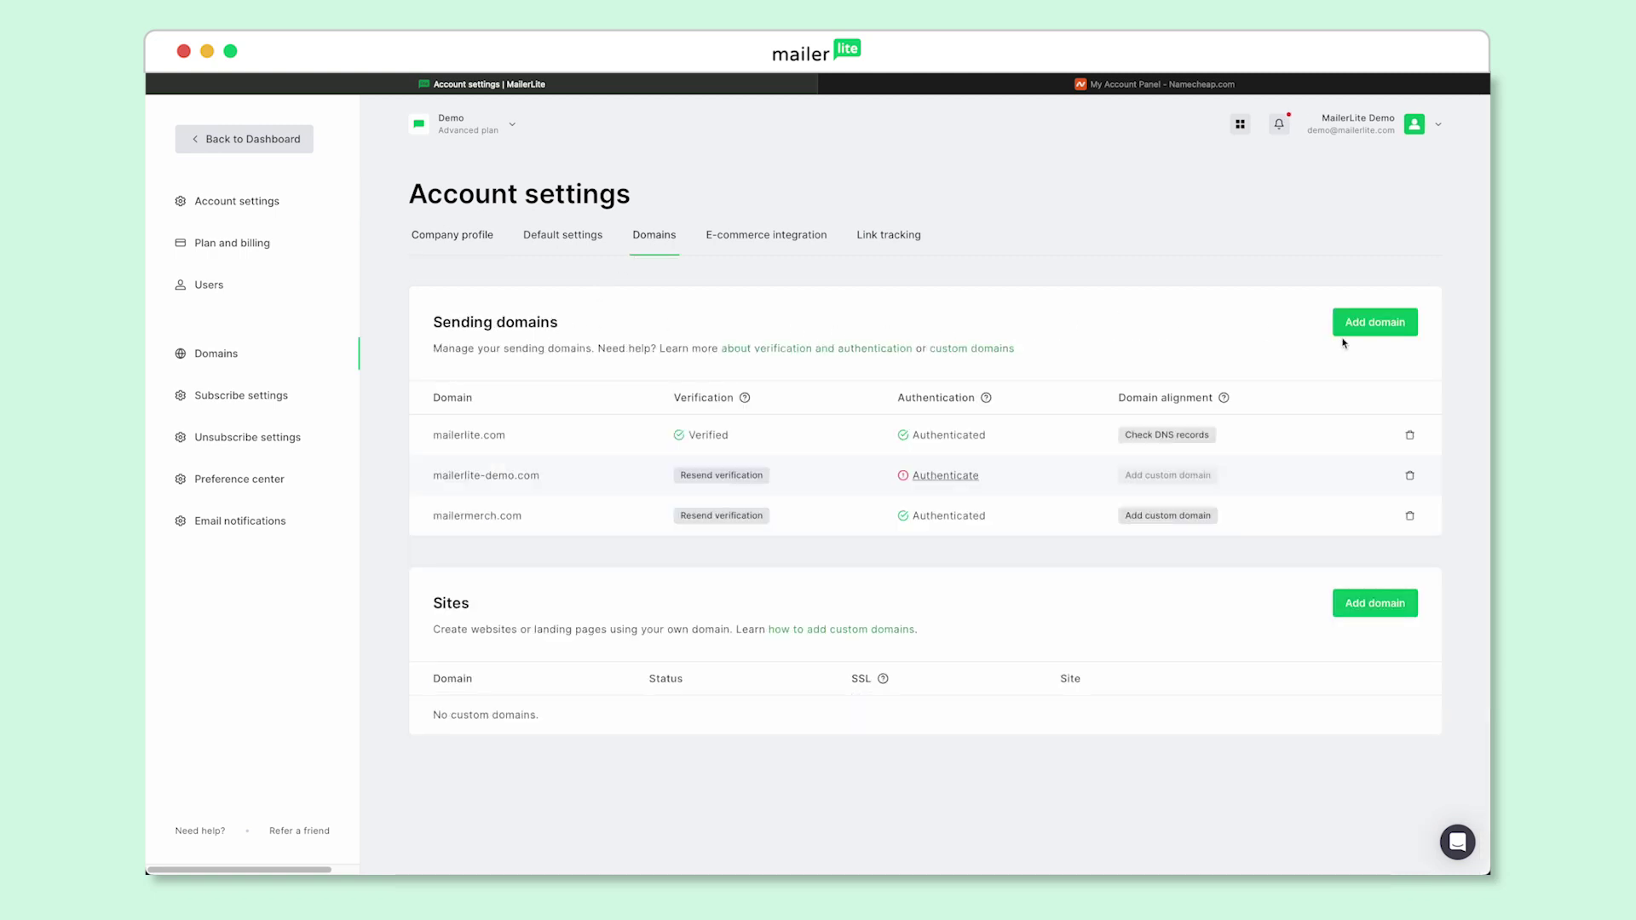
{"action": "left_click", "coordinate": [1367, 329]}
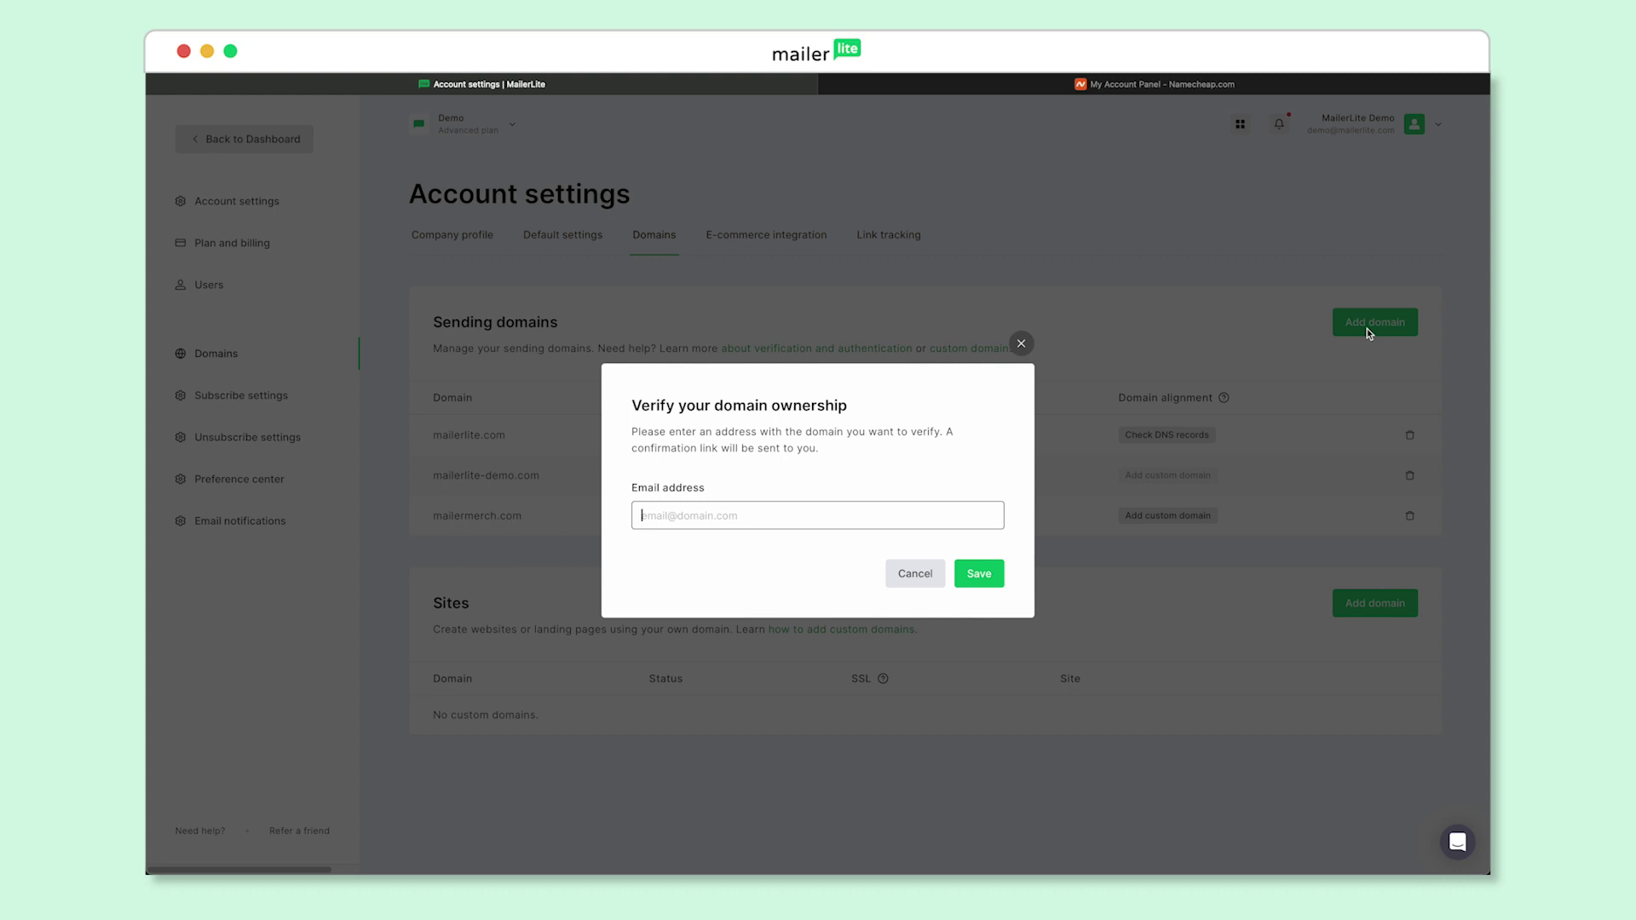
{"action": "left_click", "coordinate": [999, 574]}
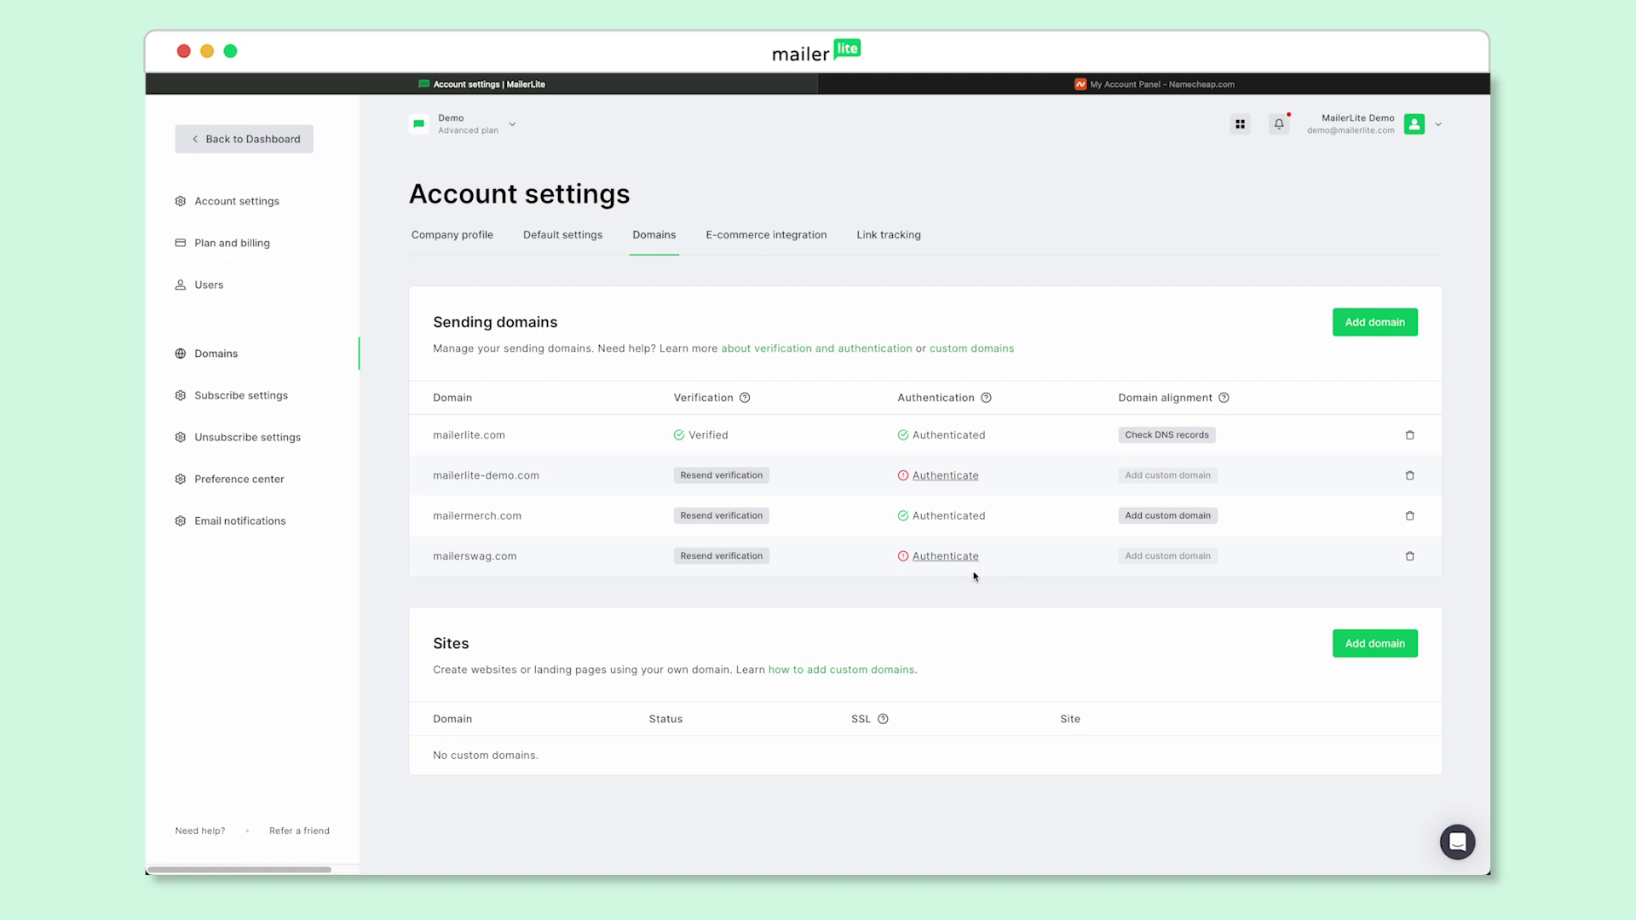
Open the Domain authentication dialog showing mailerswag.com's DKIM CNAME and SPF TXT records
{"action": "left_click", "coordinate": [949, 562]}
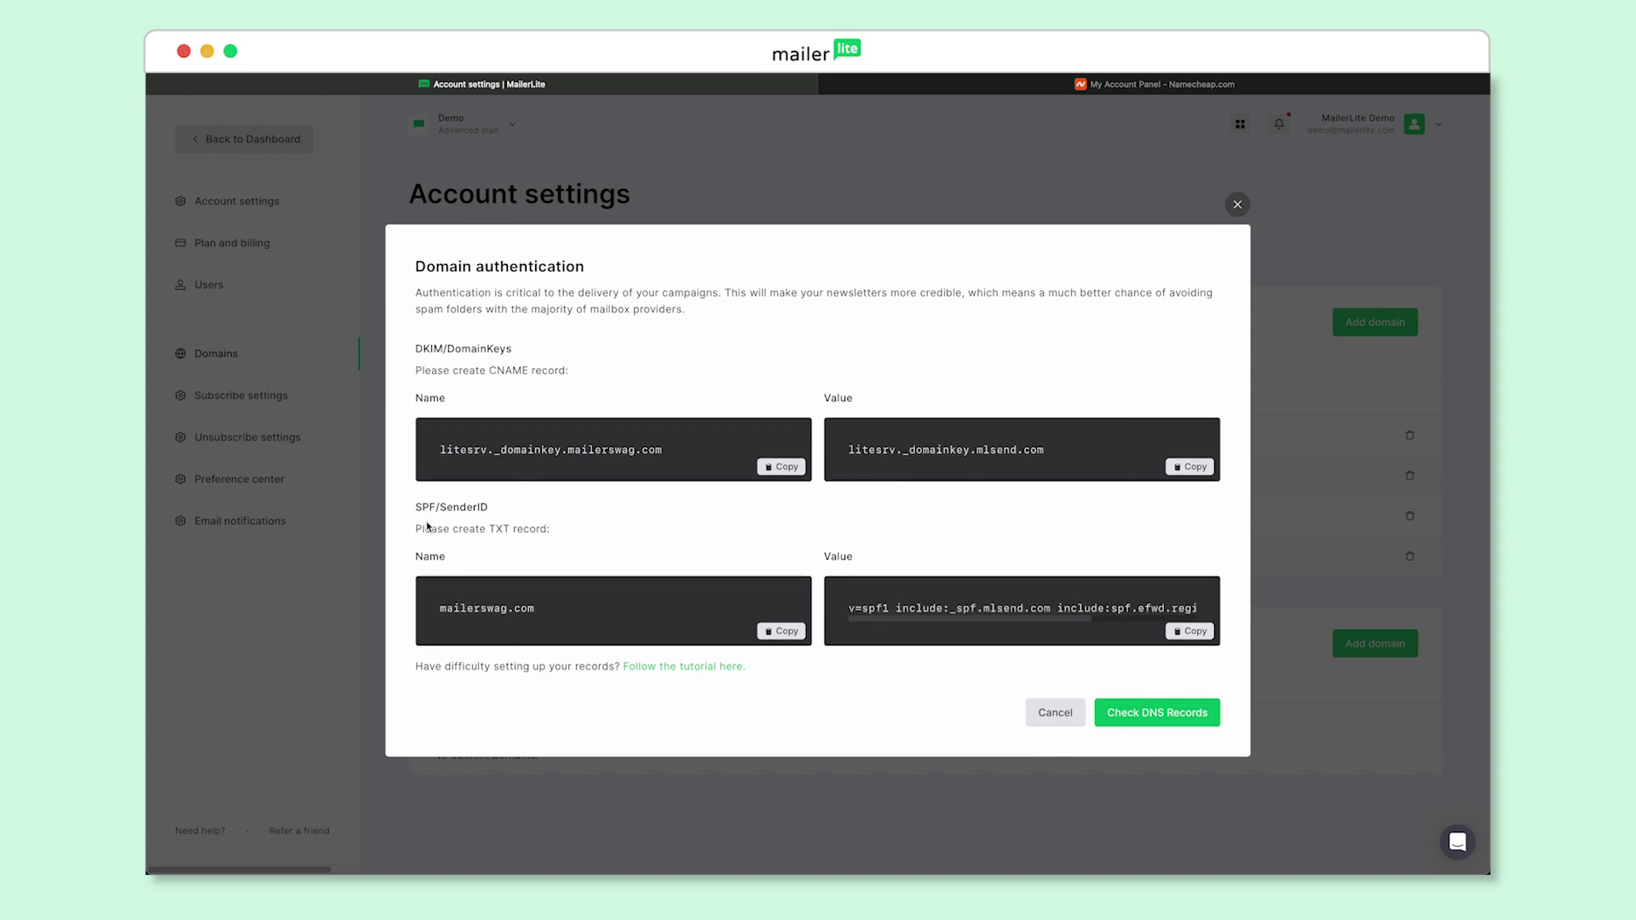
In Namecheap's Domain List, manage mailerswag.com and open its Advanced DNS tab
{"action": "left_click", "coordinate": [961, 89]}
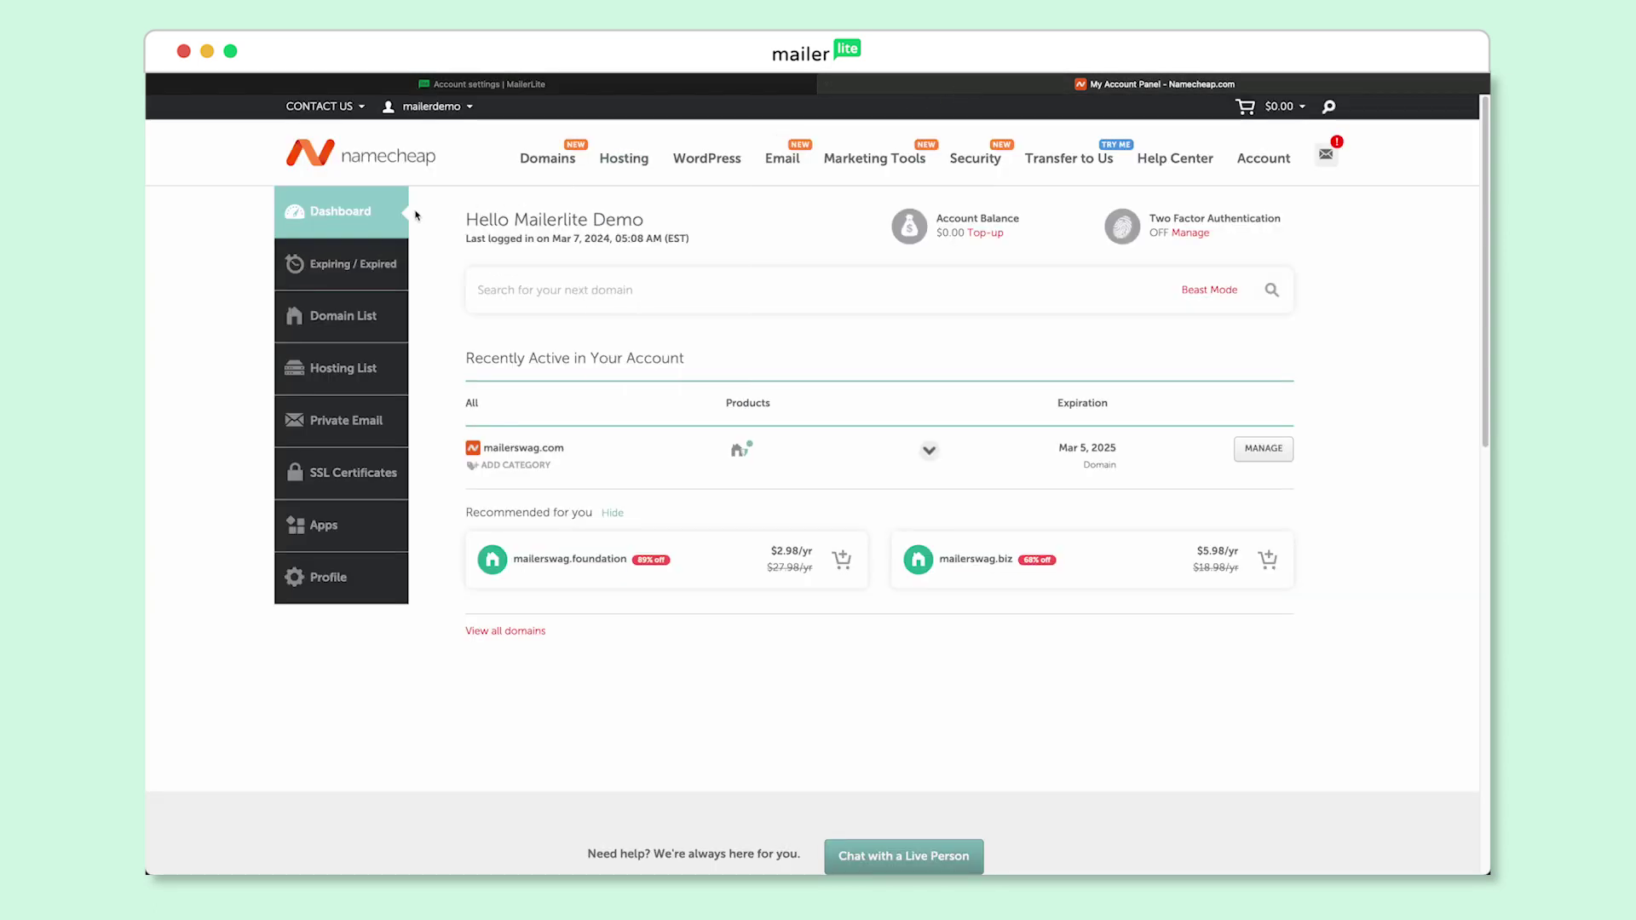
{"action": "left_click", "coordinate": [383, 321]}
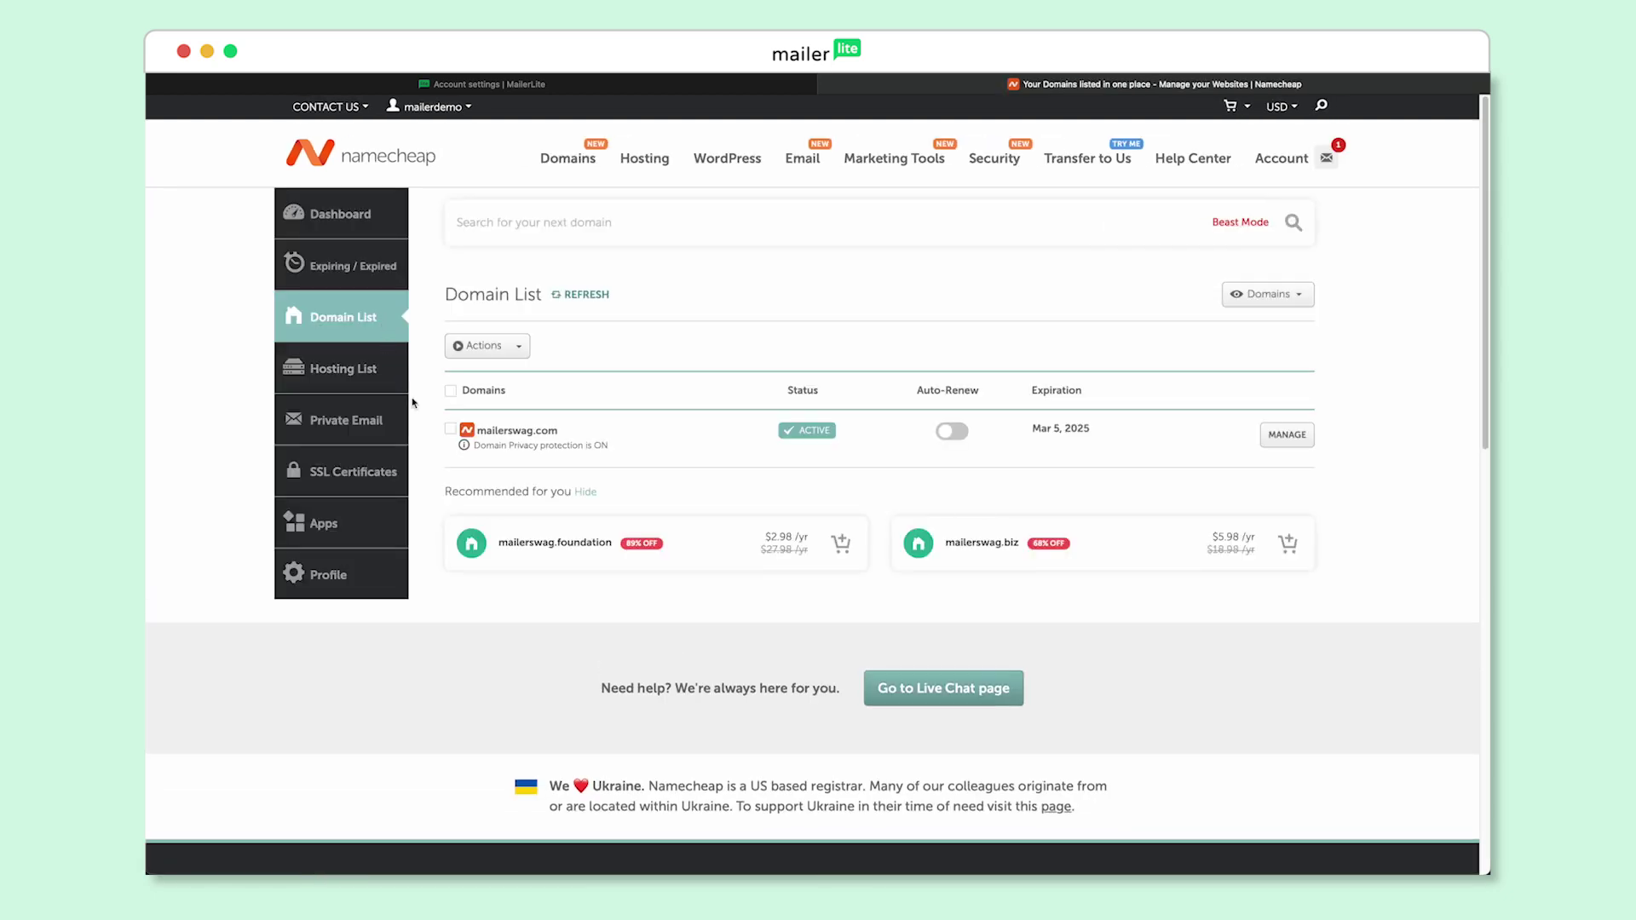
{"action": "left_click", "coordinate": [1288, 436]}
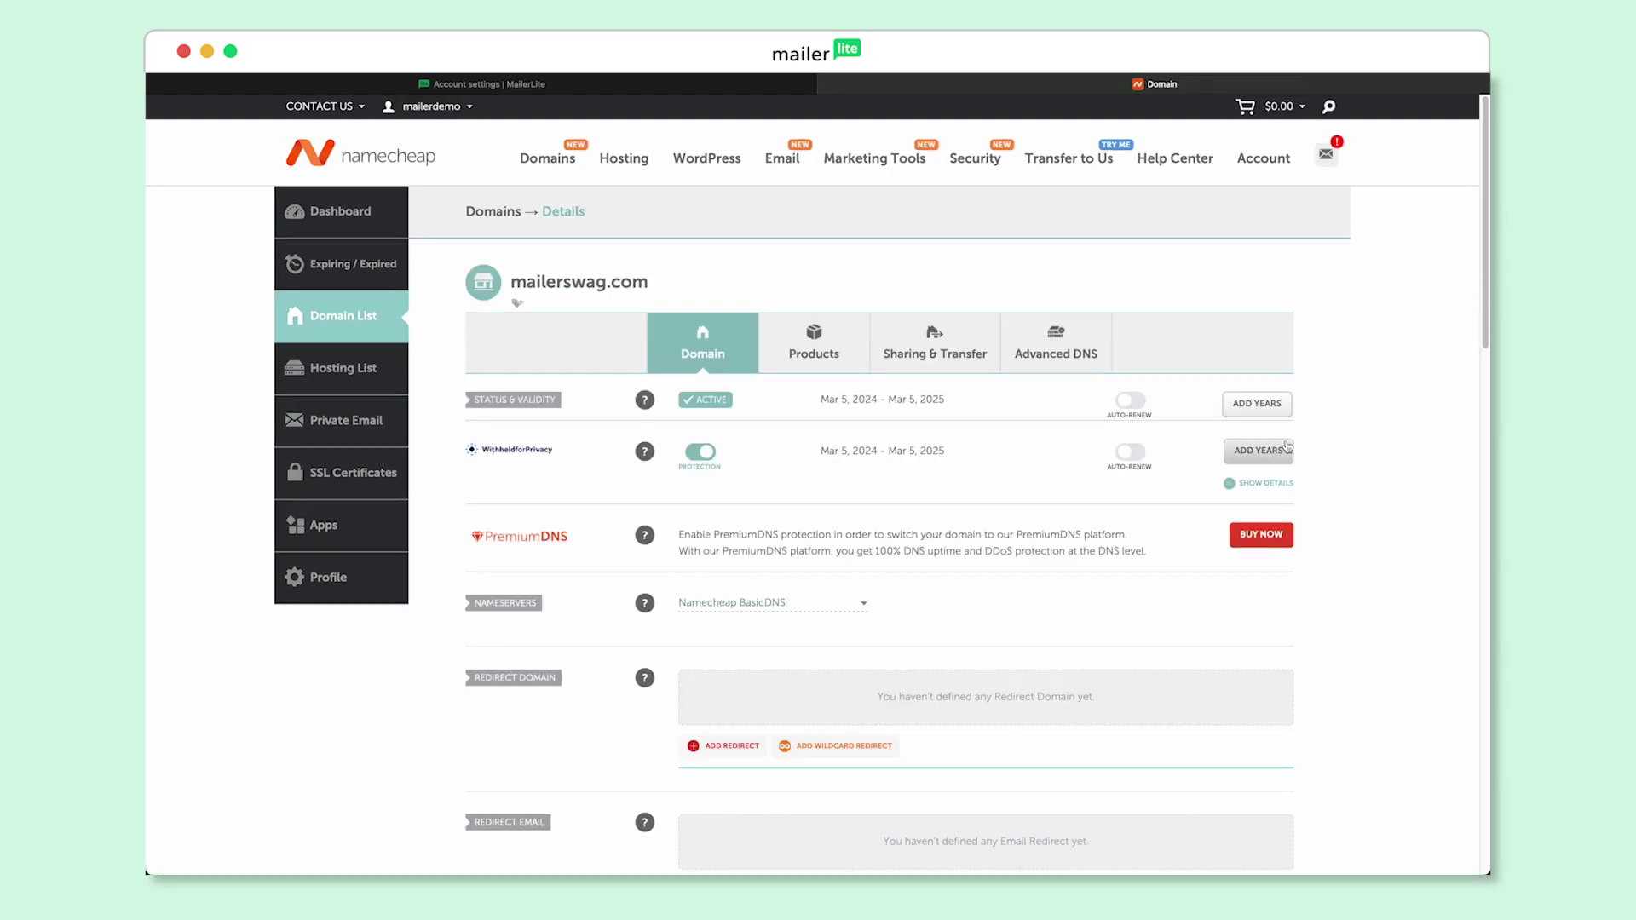
{"action": "left_click", "coordinate": [1086, 372]}
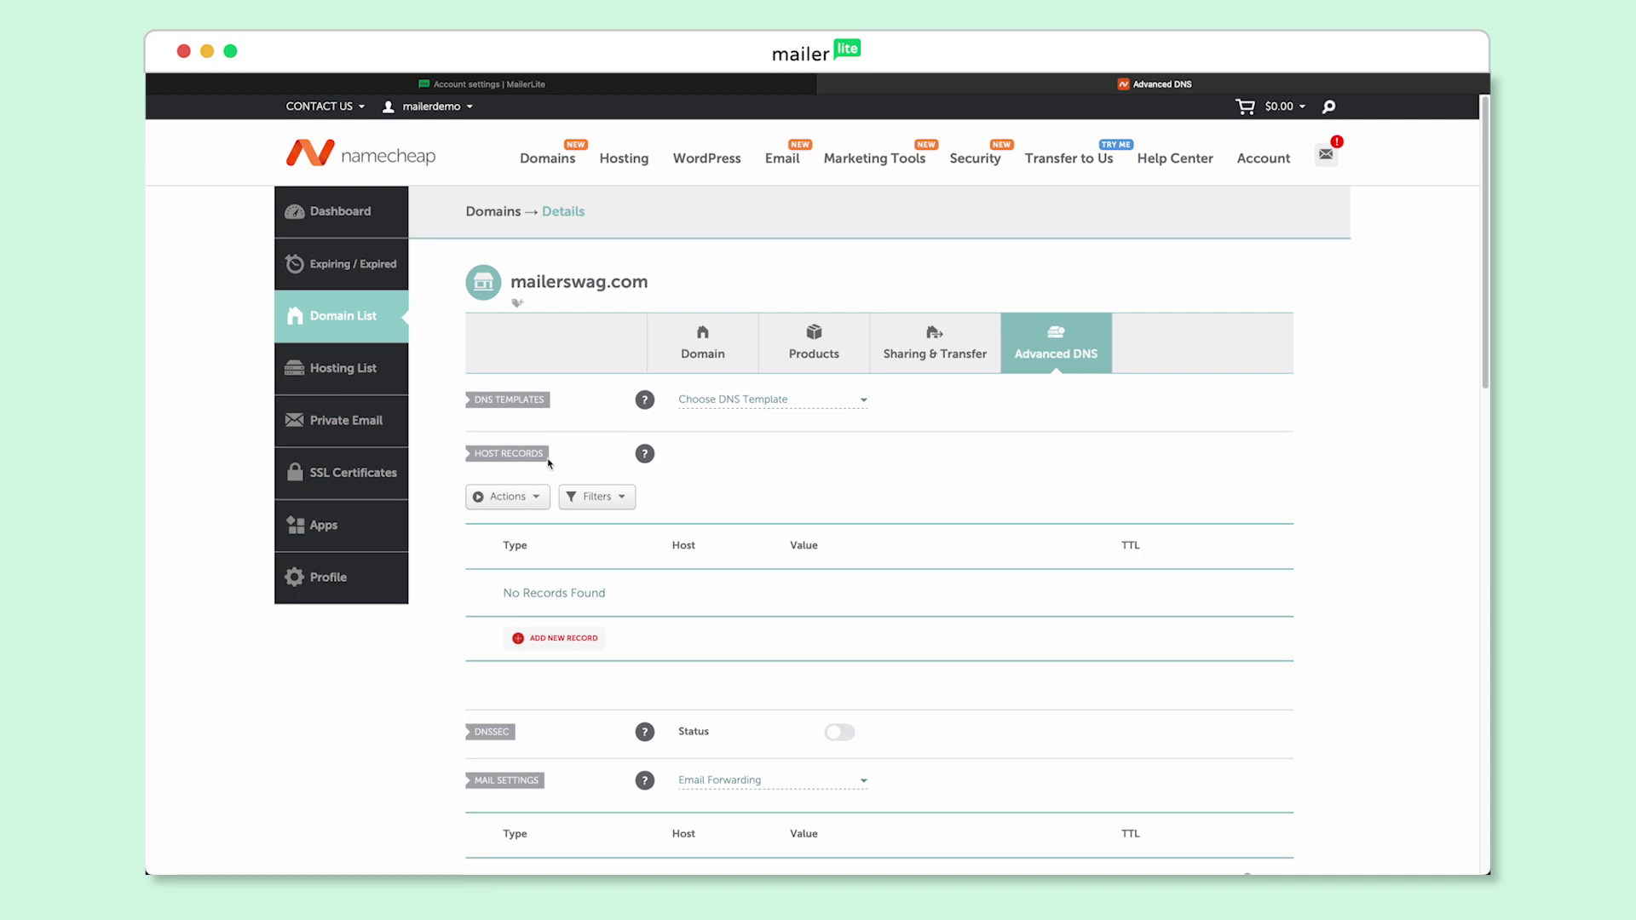
Add a new CNAME record with host litesrv._domainkey copied from MailerLite's DKIM name
{"action": "left_click", "coordinate": [540, 648]}
{"action": "scroll", "coordinate": [540, 647], "scroll_direction": "down", "scroll_amount": 3}
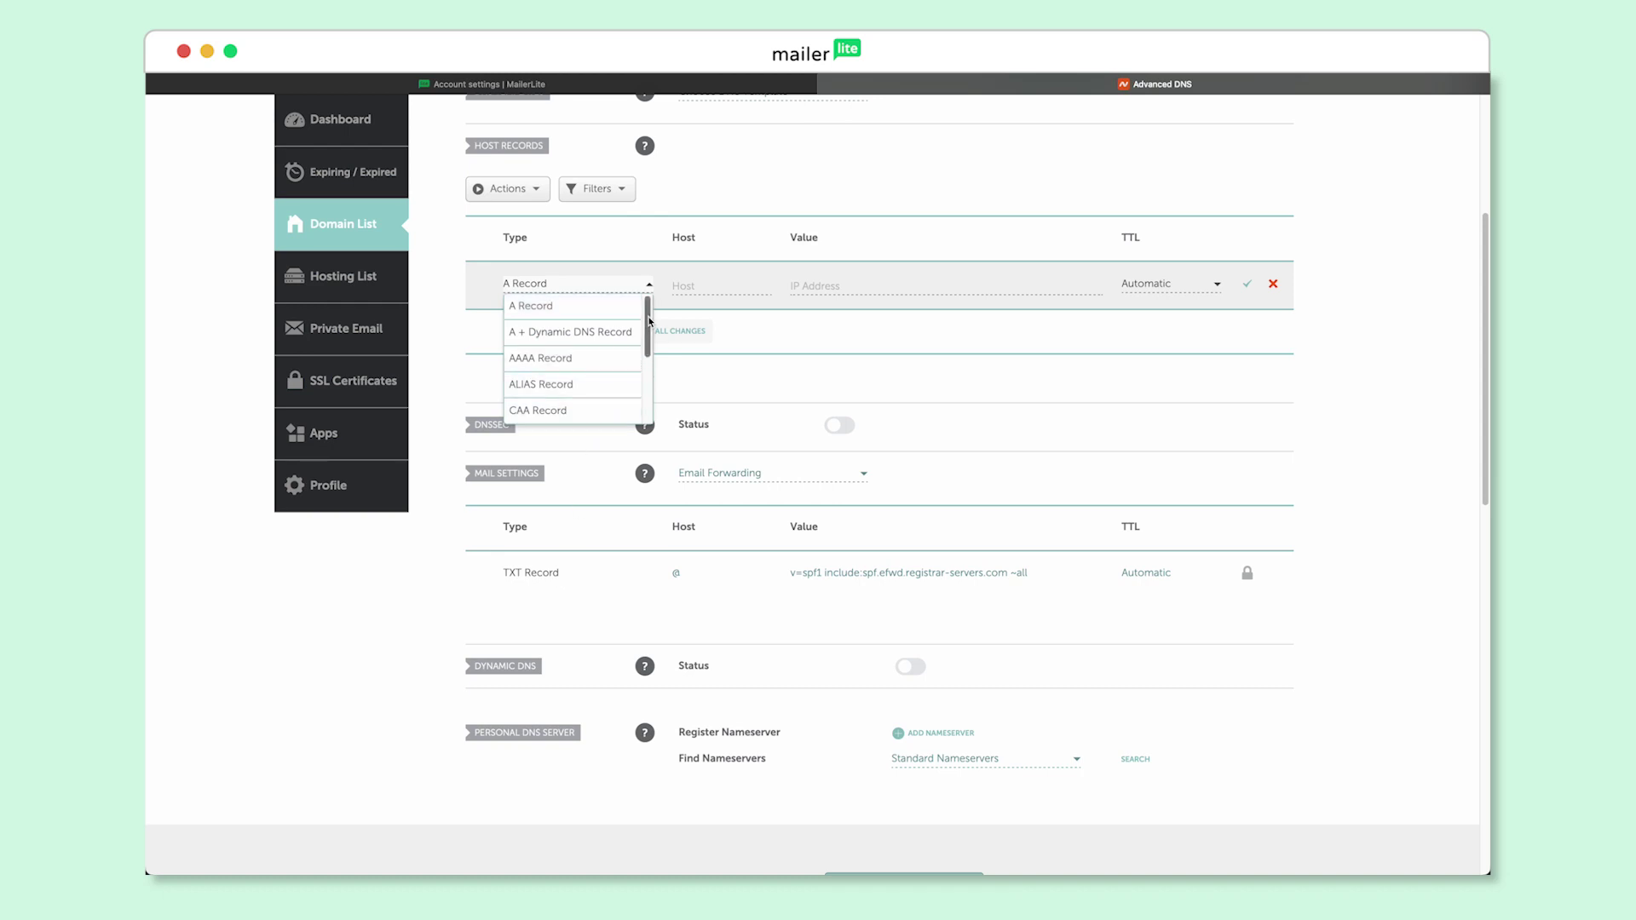
{"action": "left_click_drag", "start_coordinate": [651, 321], "coordinate": [653, 363]}
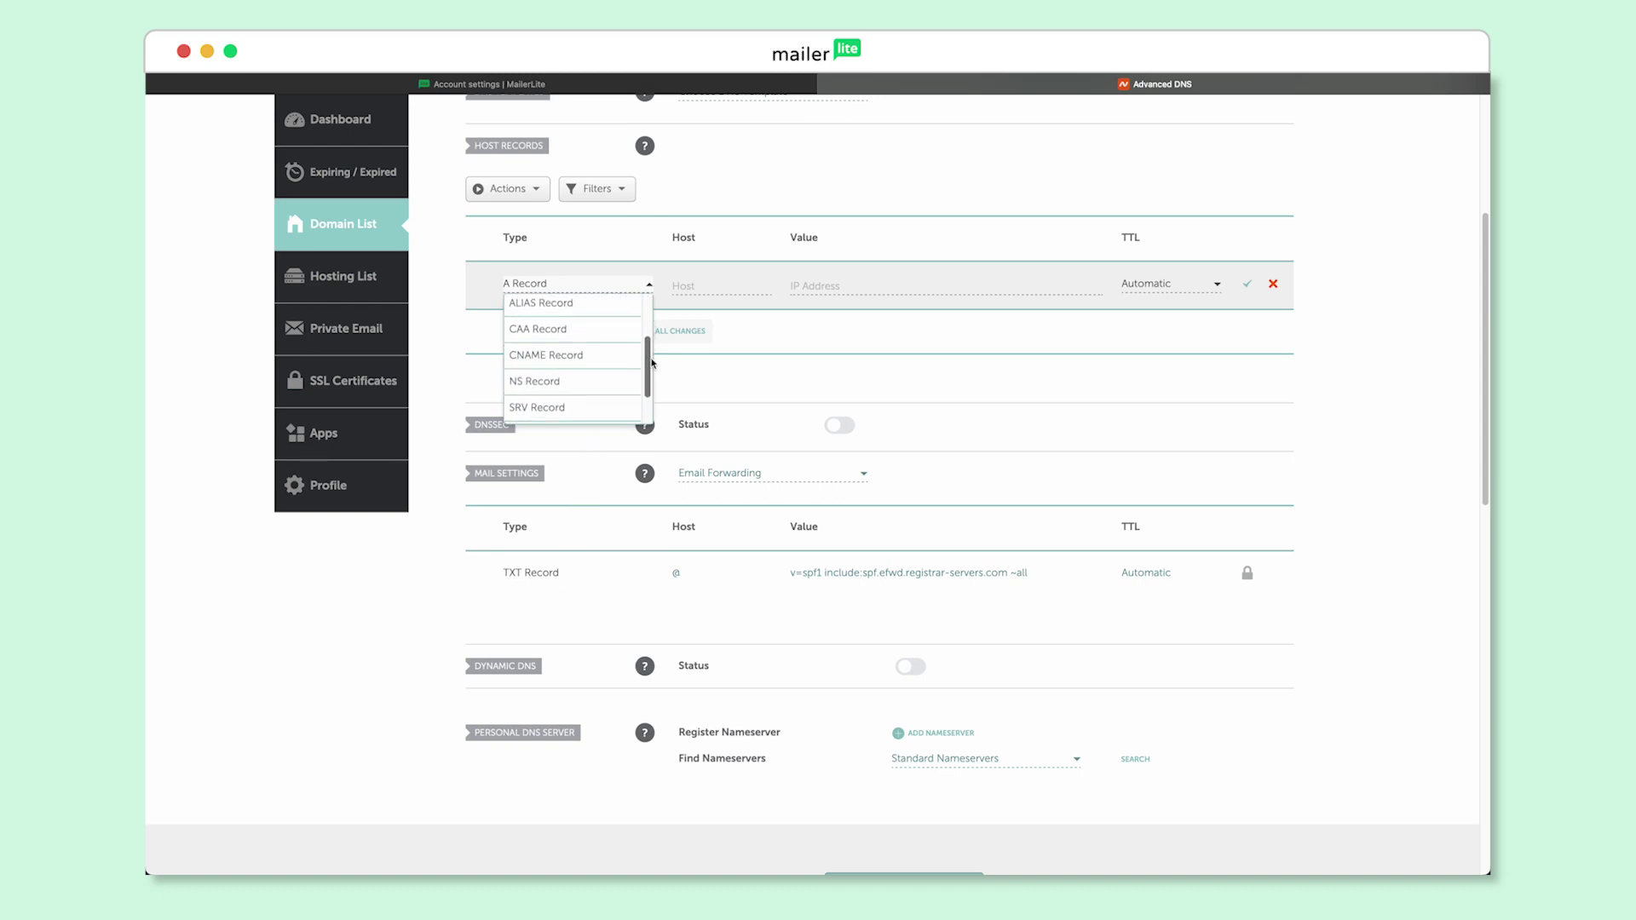
{"action": "left_click", "coordinate": [602, 361]}
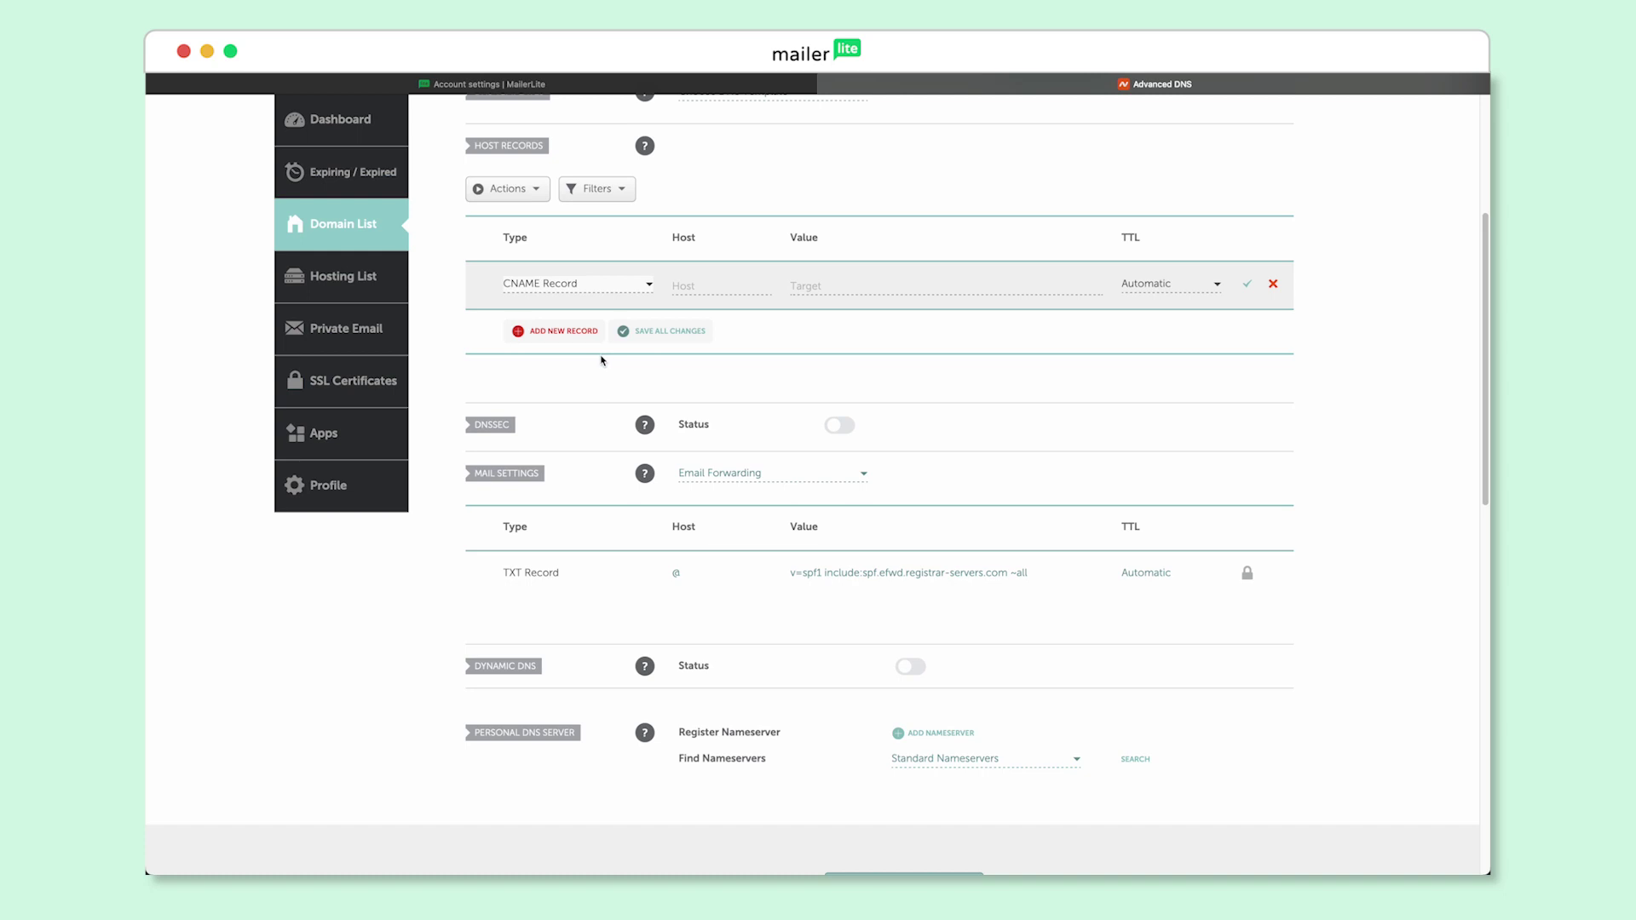
{"action": "left_click", "coordinate": [707, 287]}
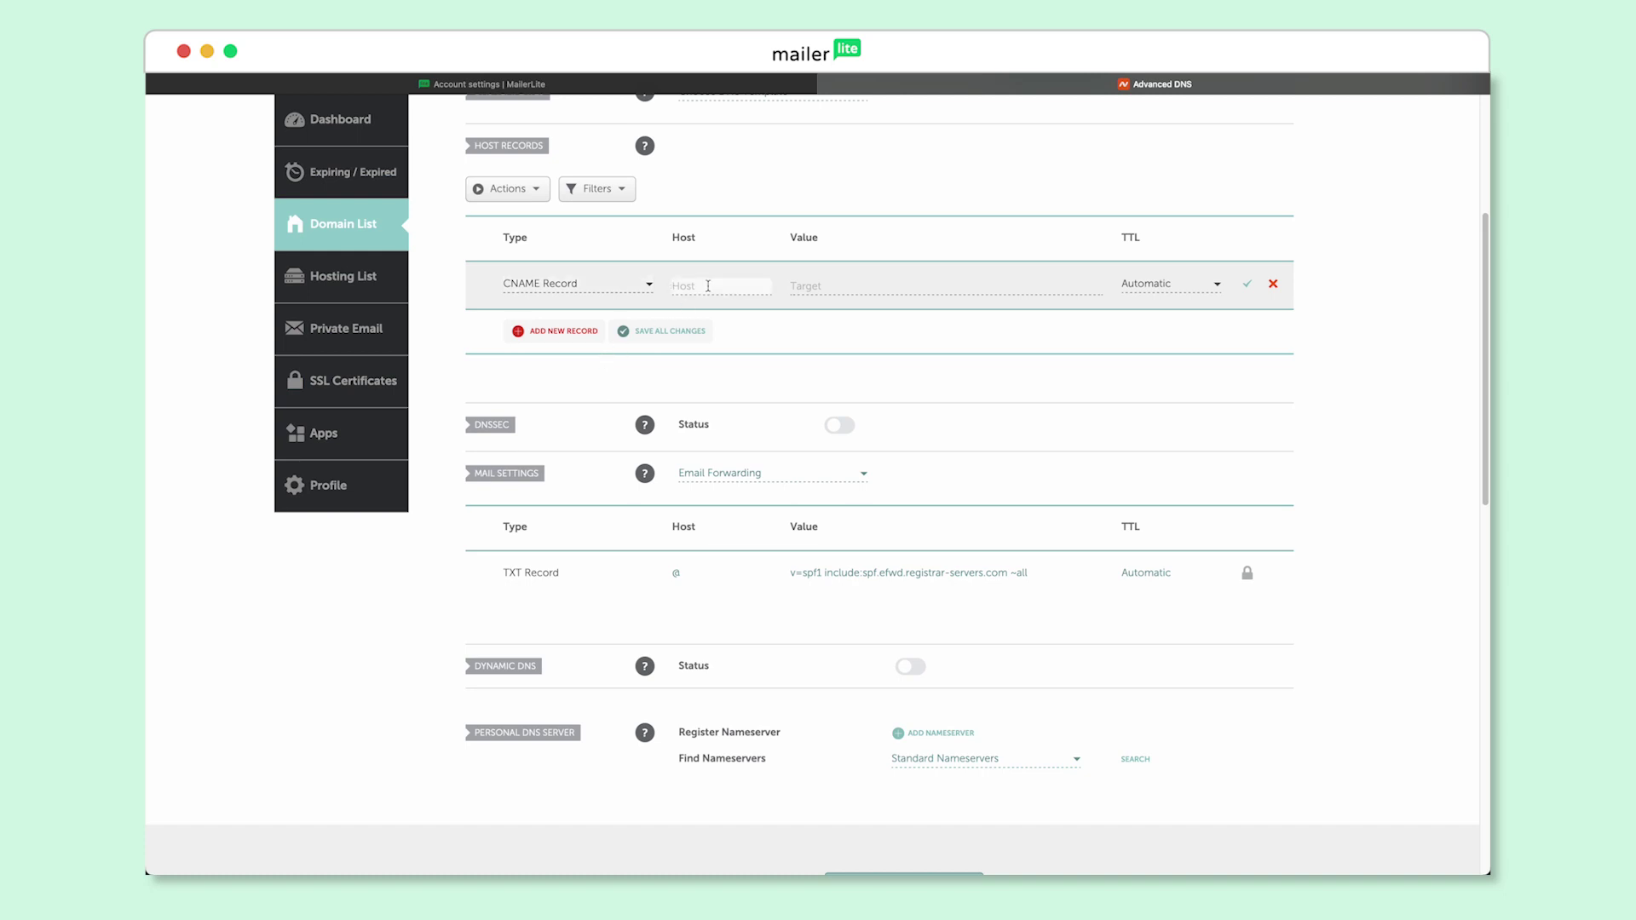
{"action": "left_click", "coordinate": [477, 89]}
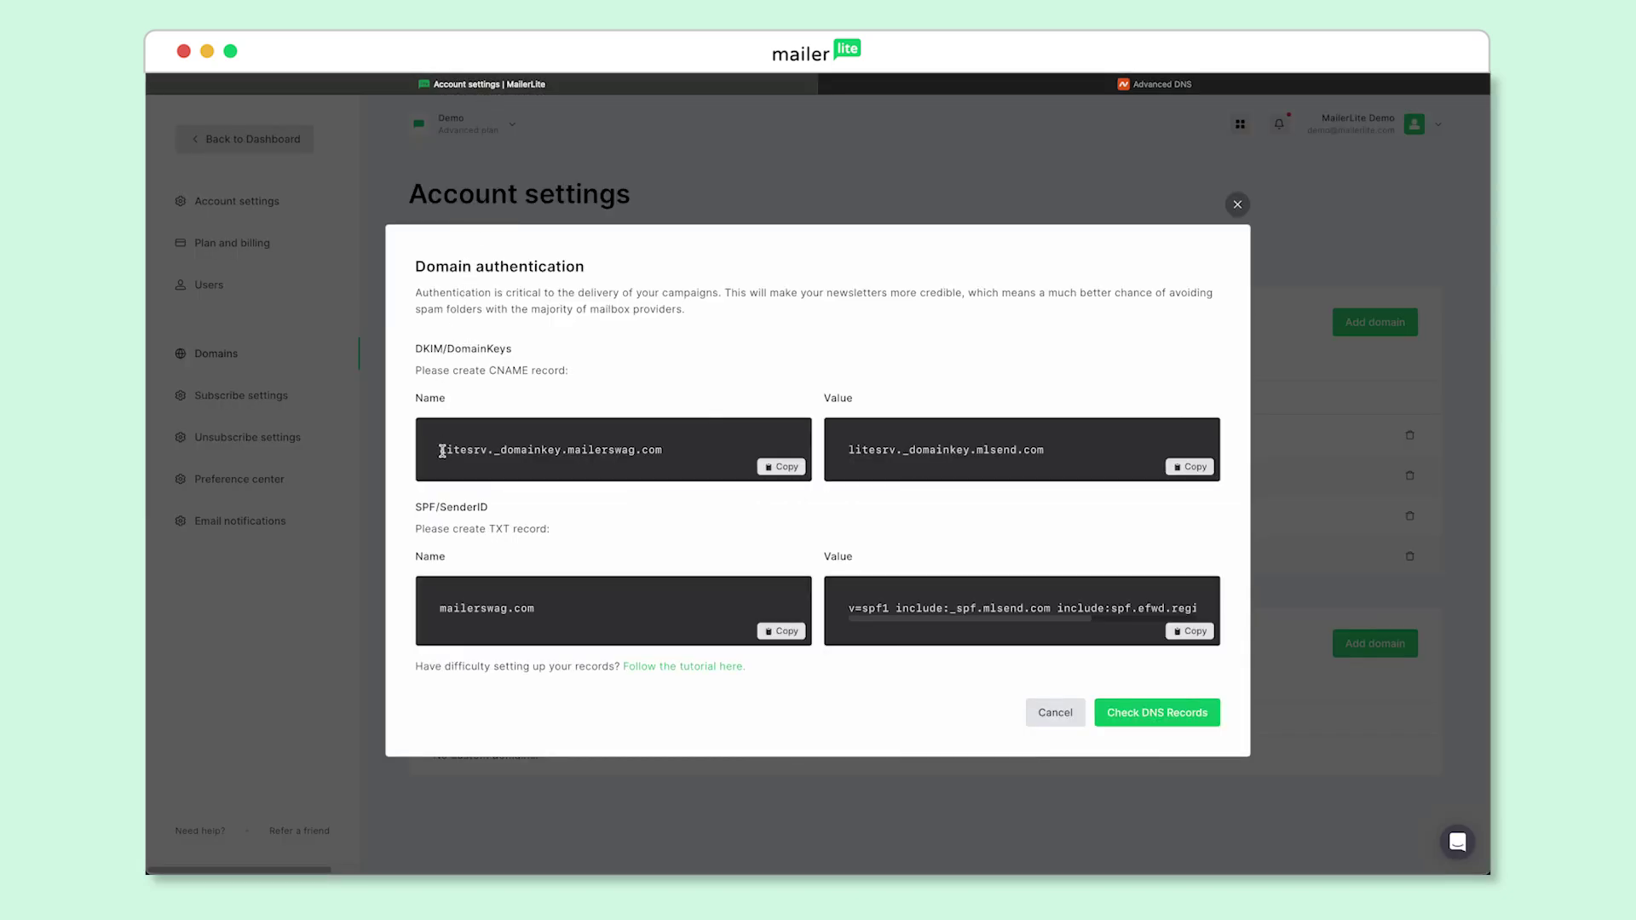
{"action": "left_click_drag", "start_coordinate": [440, 450], "coordinate": [548, 452]}
{"action": "key", "text": "super+c"}
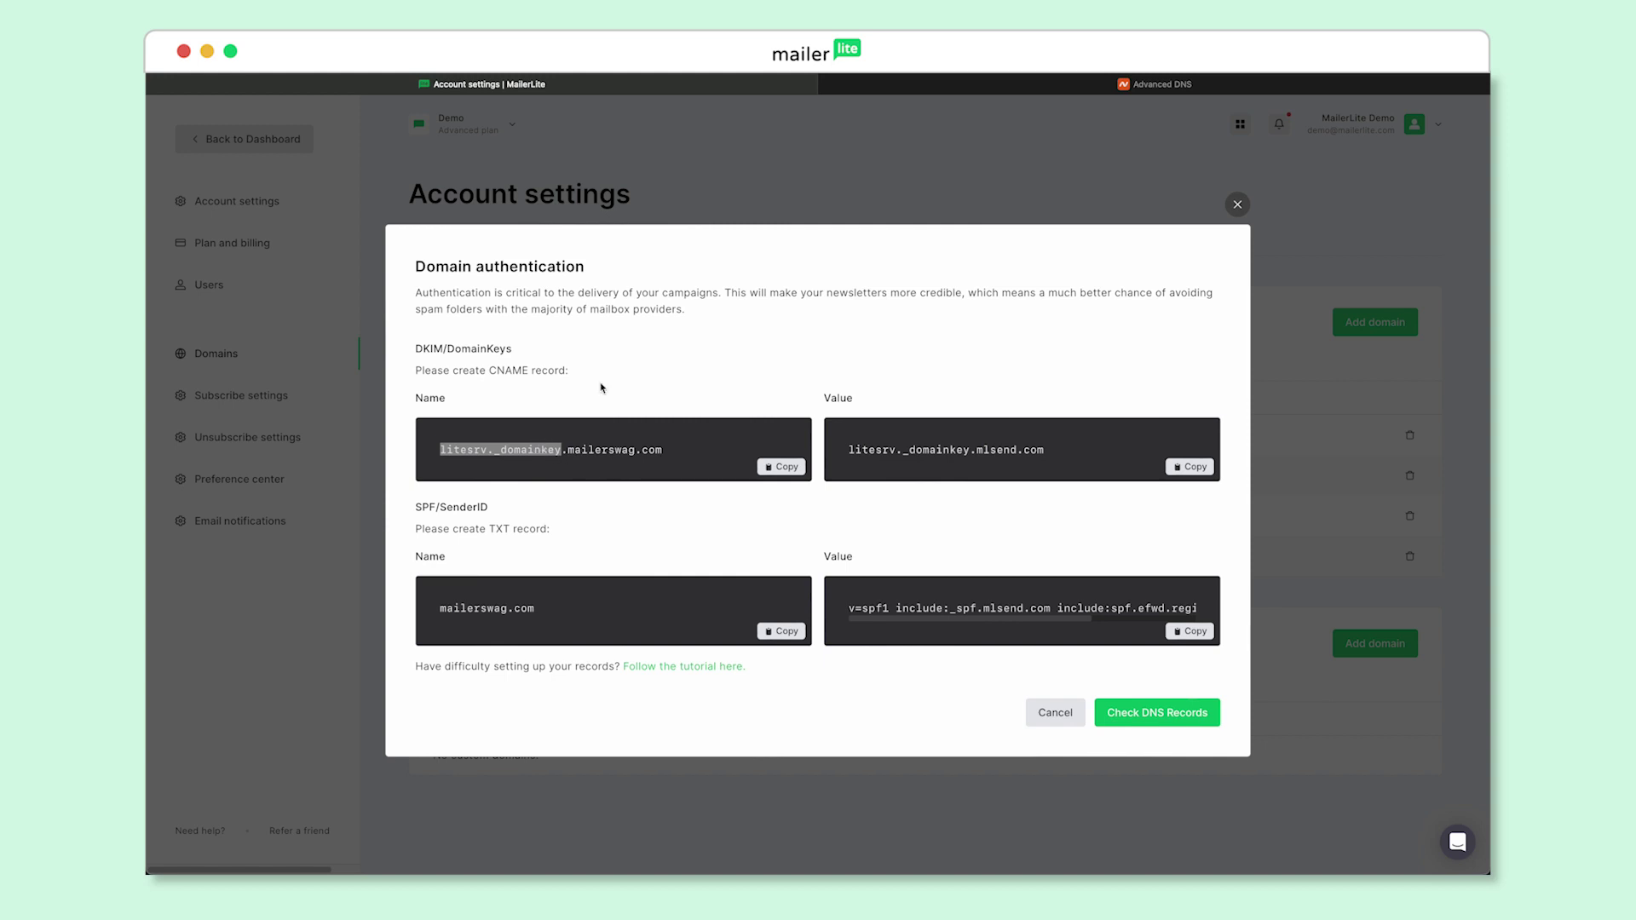
{"action": "left_click", "coordinate": [1021, 89]}
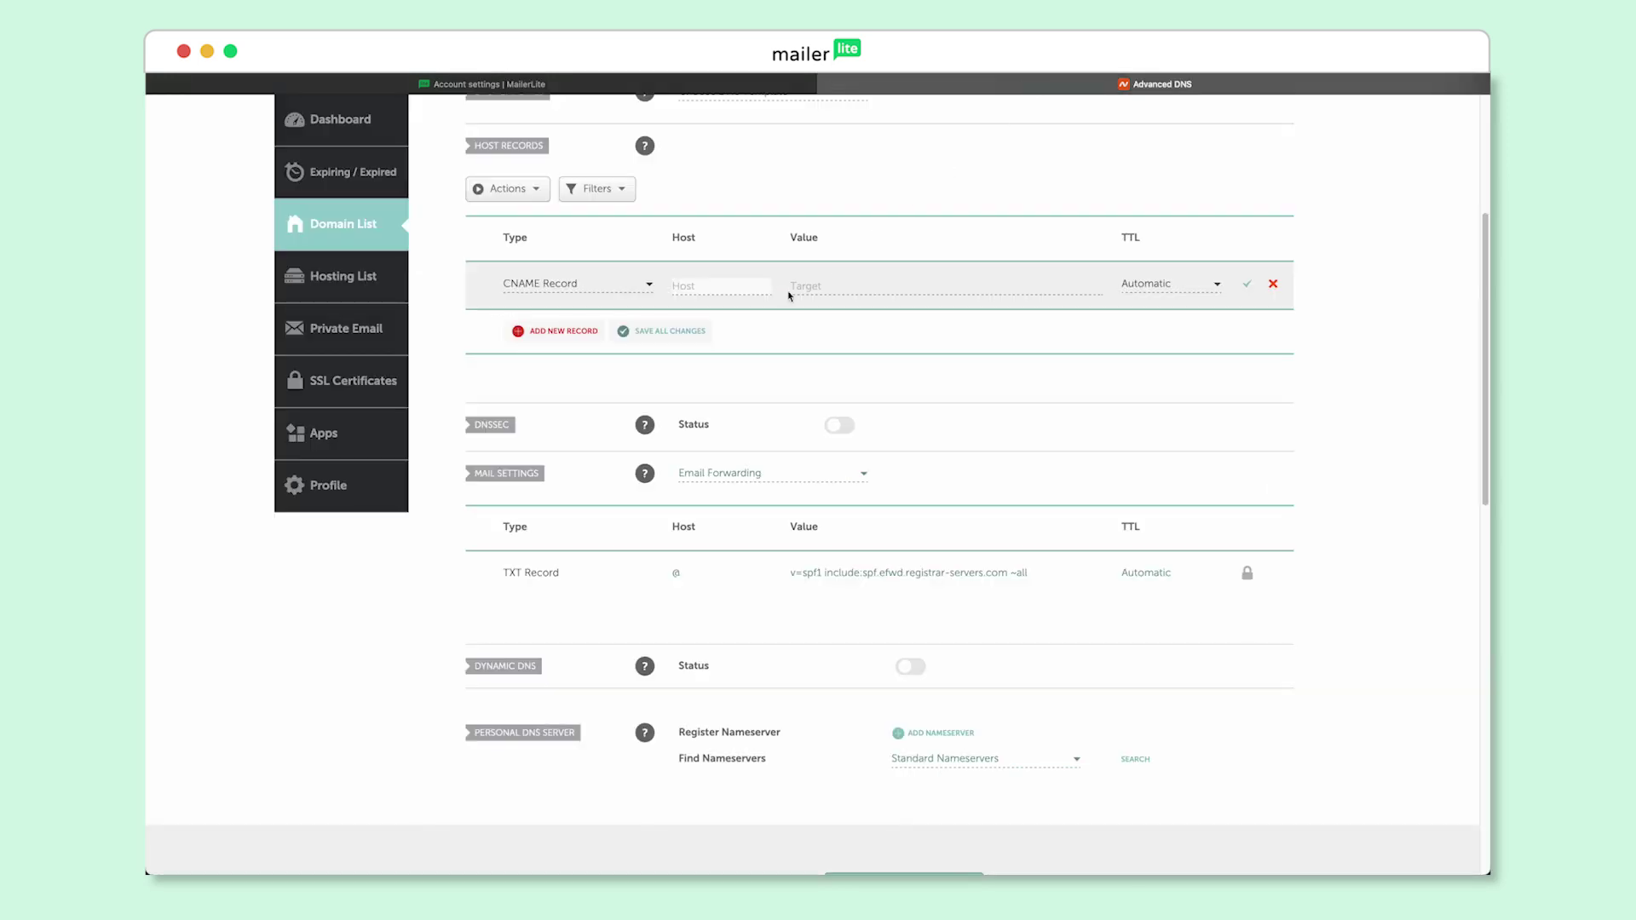
{"action": "key", "text": "super+v"}
Set the CNAME target to litesrv._domainkey.mlsend.com from MailerLite and save the record
{"action": "left_click", "coordinate": [528, 85]}
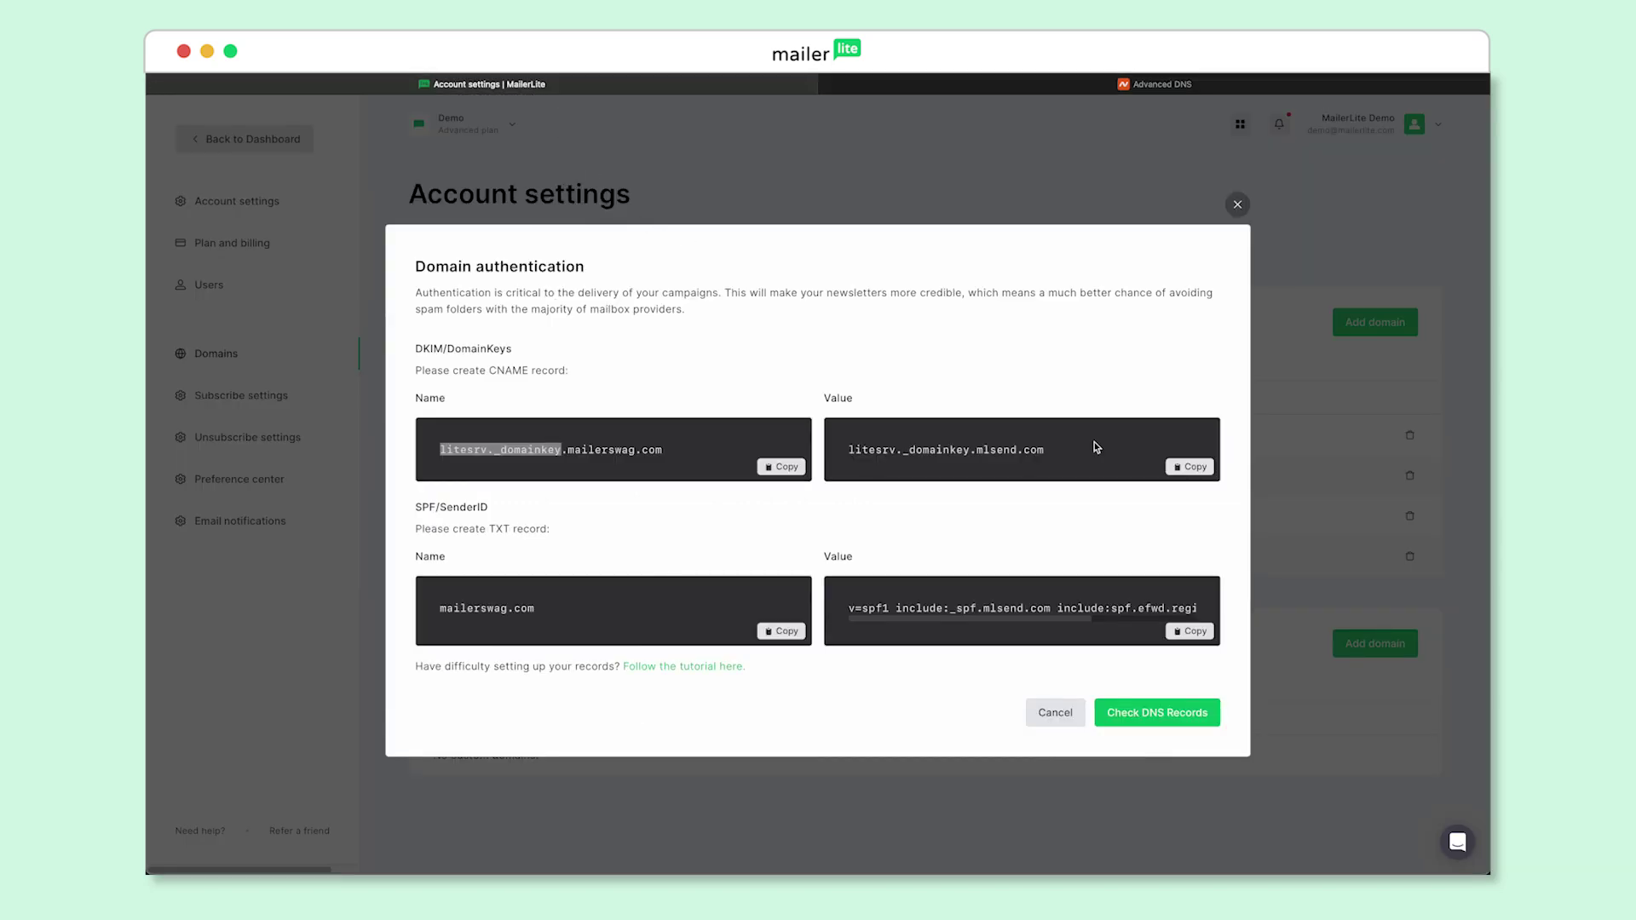
{"action": "left_click", "coordinate": [1181, 468]}
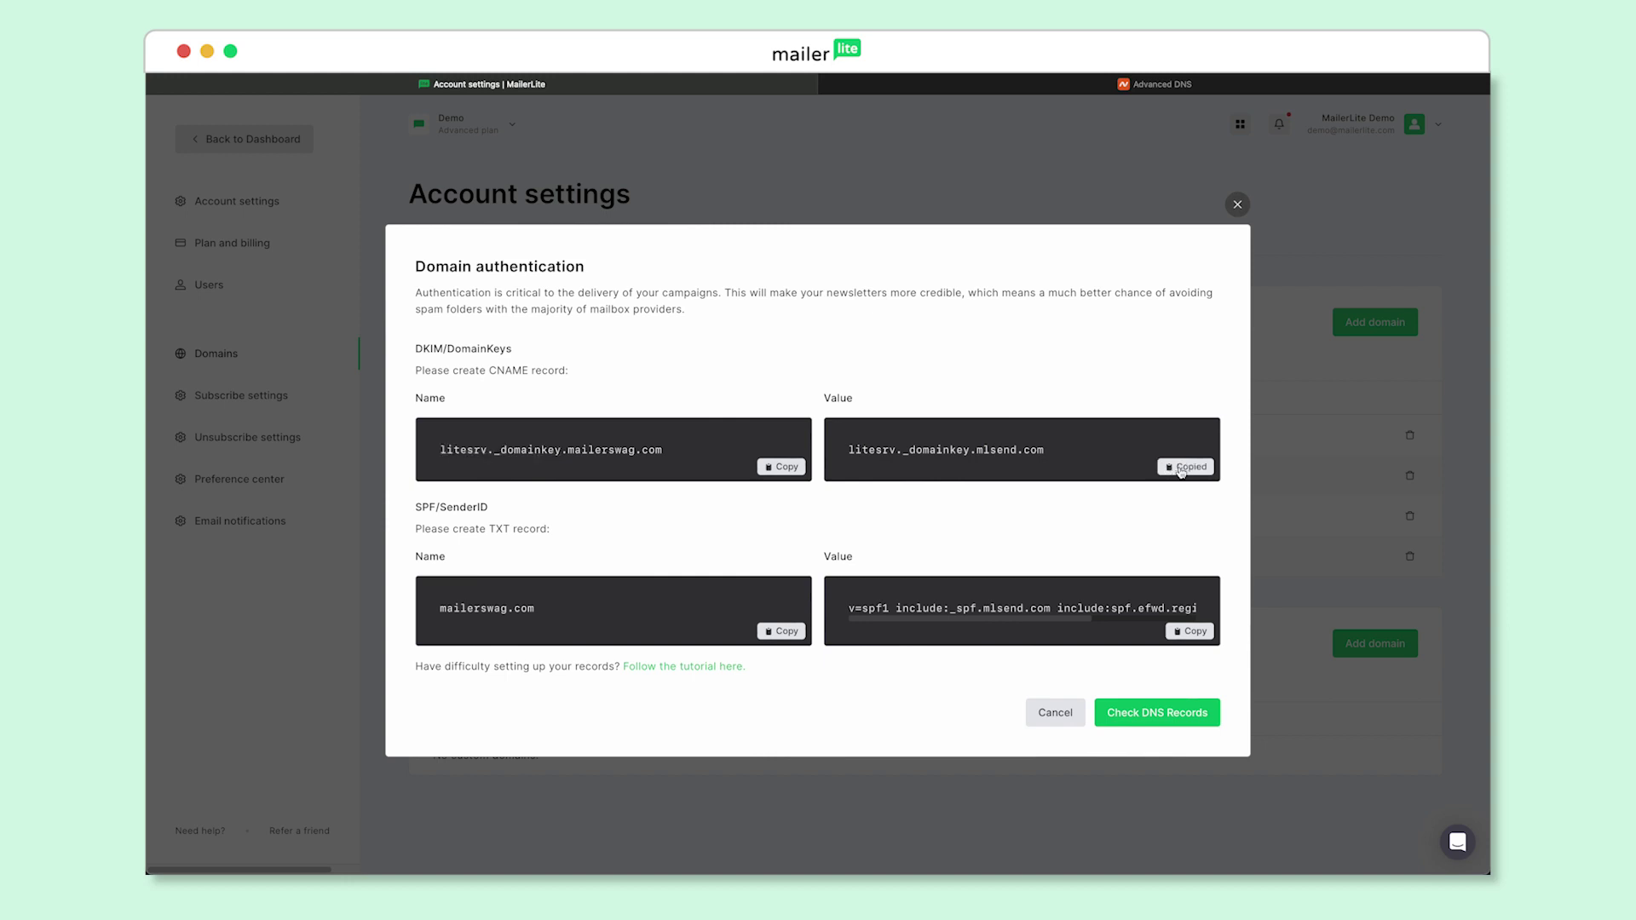
{"action": "left_click", "coordinate": [1080, 85]}
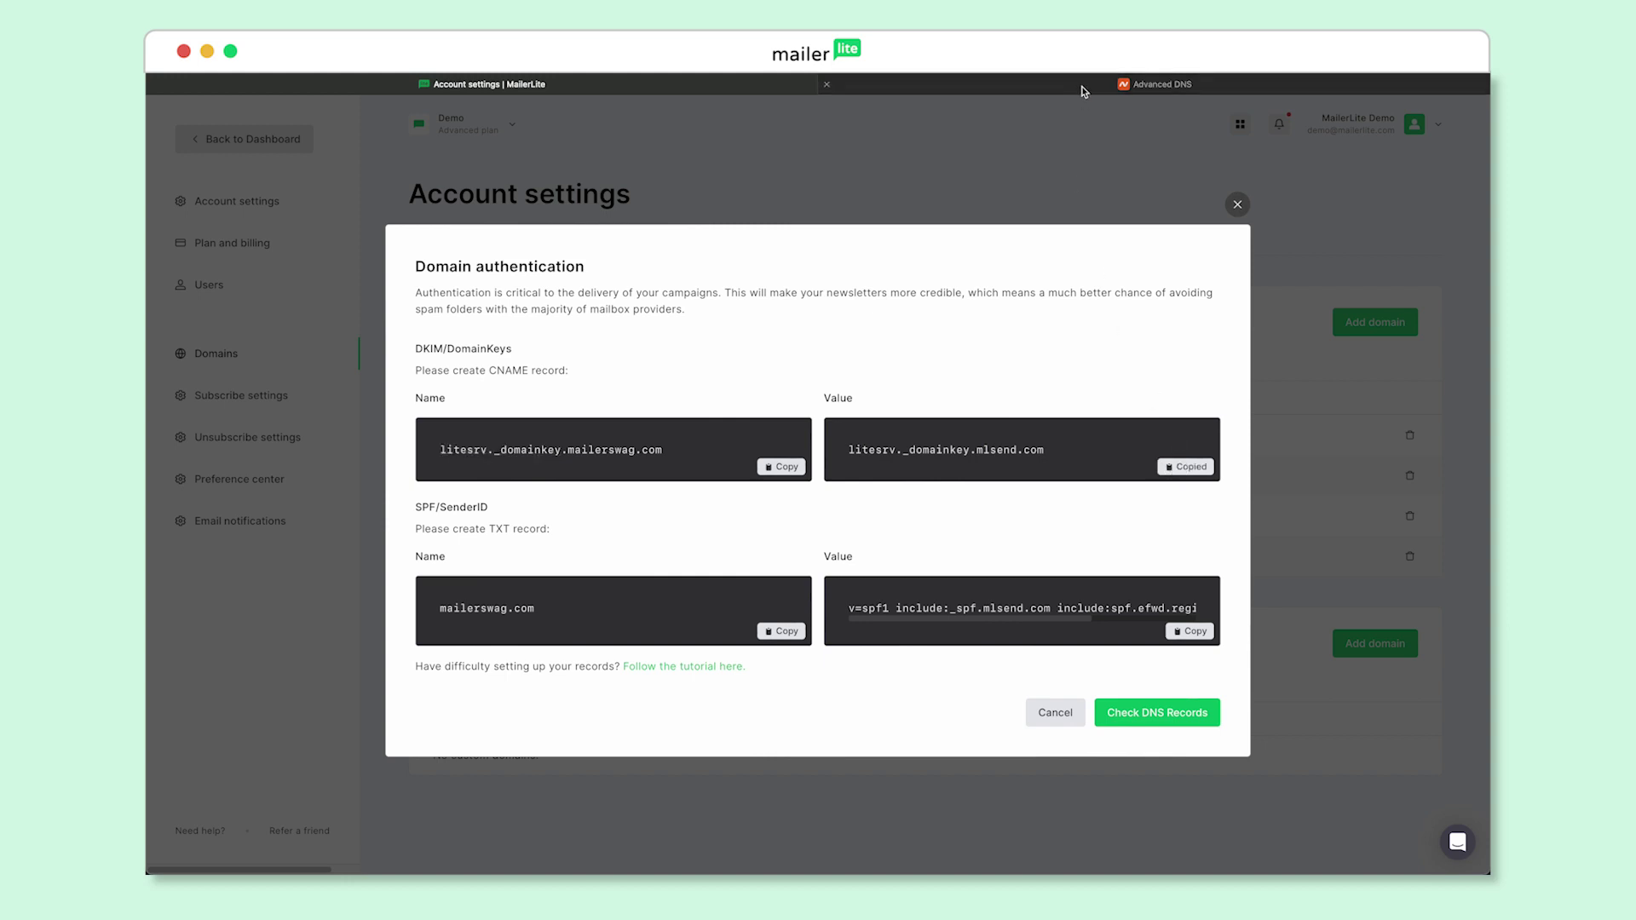
{"action": "left_click", "coordinate": [998, 286]}
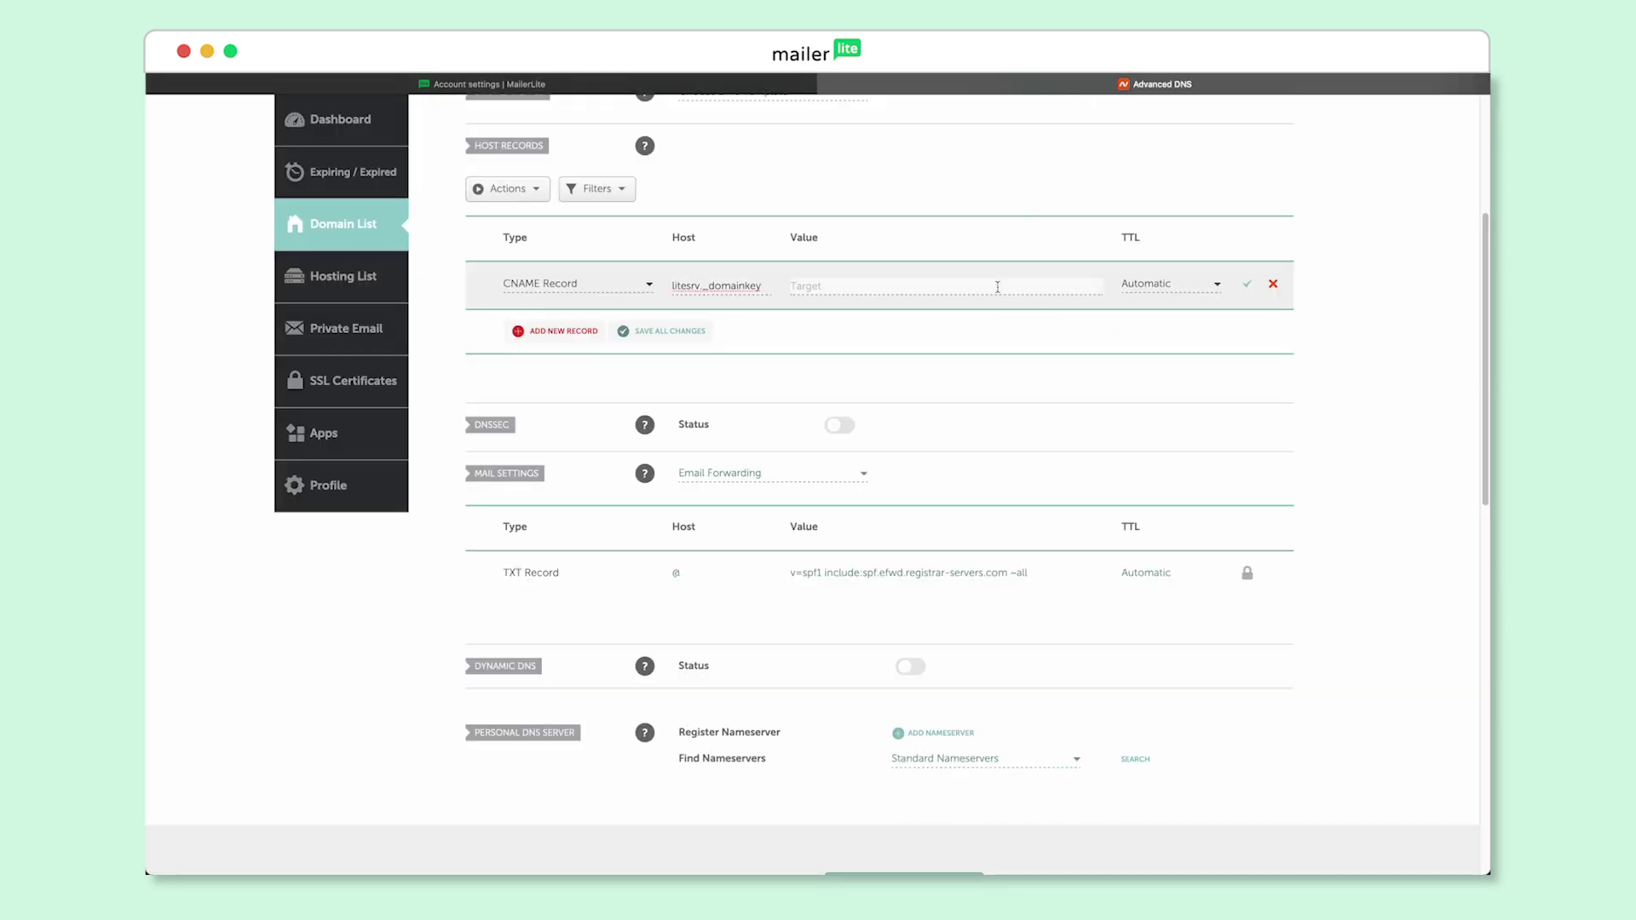
{"action": "key", "text": "super+v"}
{"action": "left_click", "coordinate": [1249, 294]}
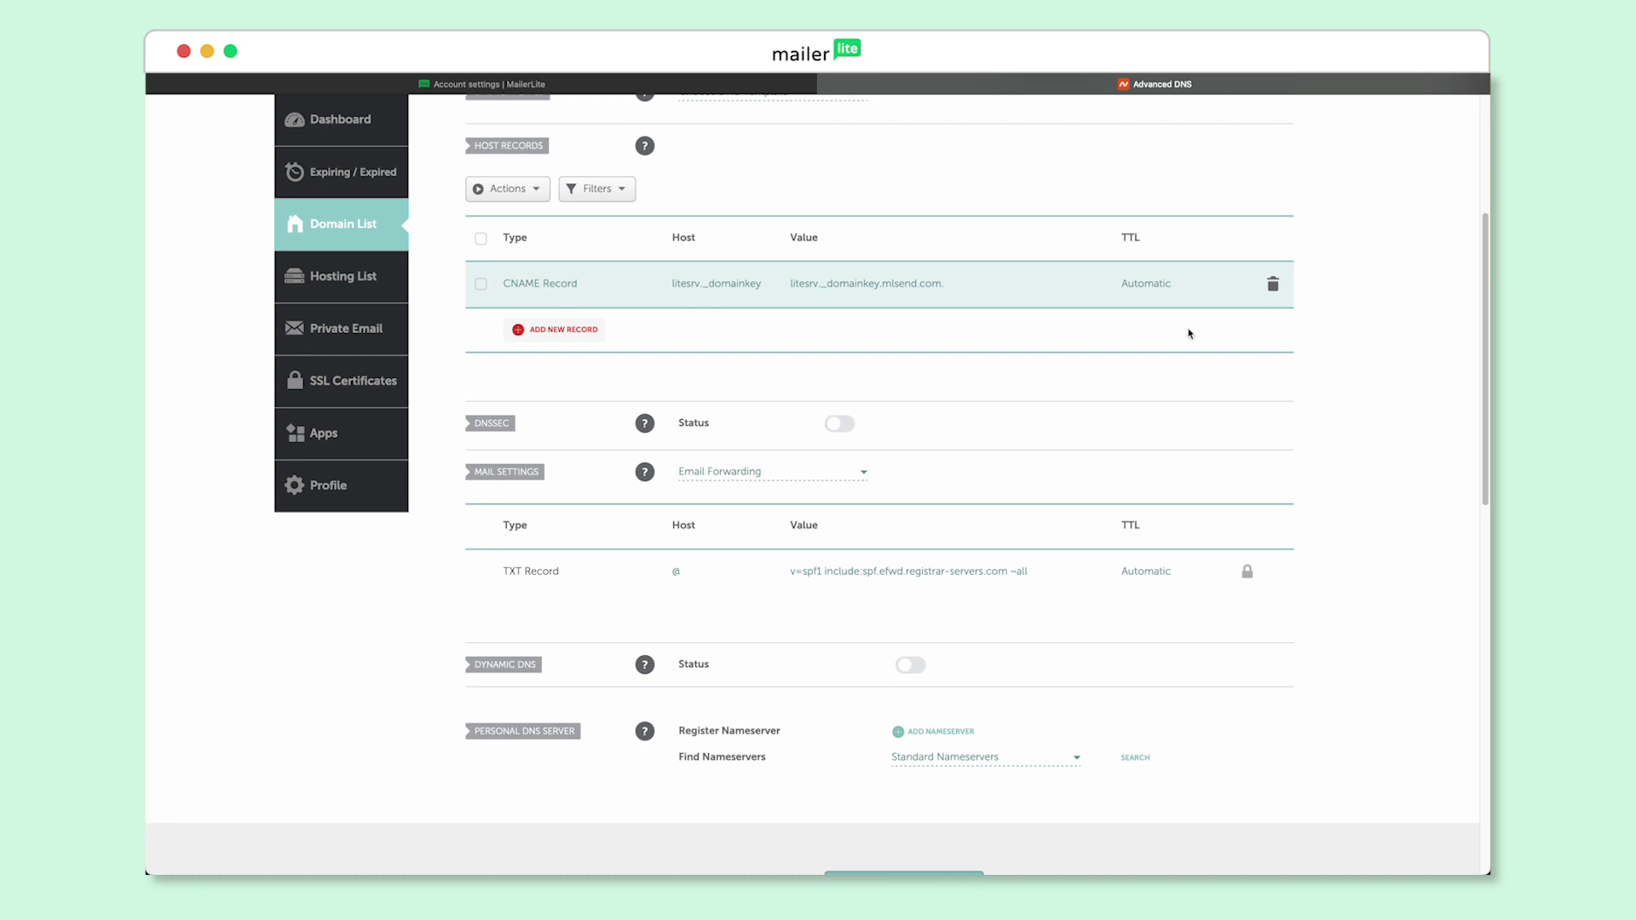
Add and save a TXT record, host @, with MailerLite's SPF value v=spf1 include:_spf.mlsend.com
{"action": "left_click", "coordinate": [586, 344]}
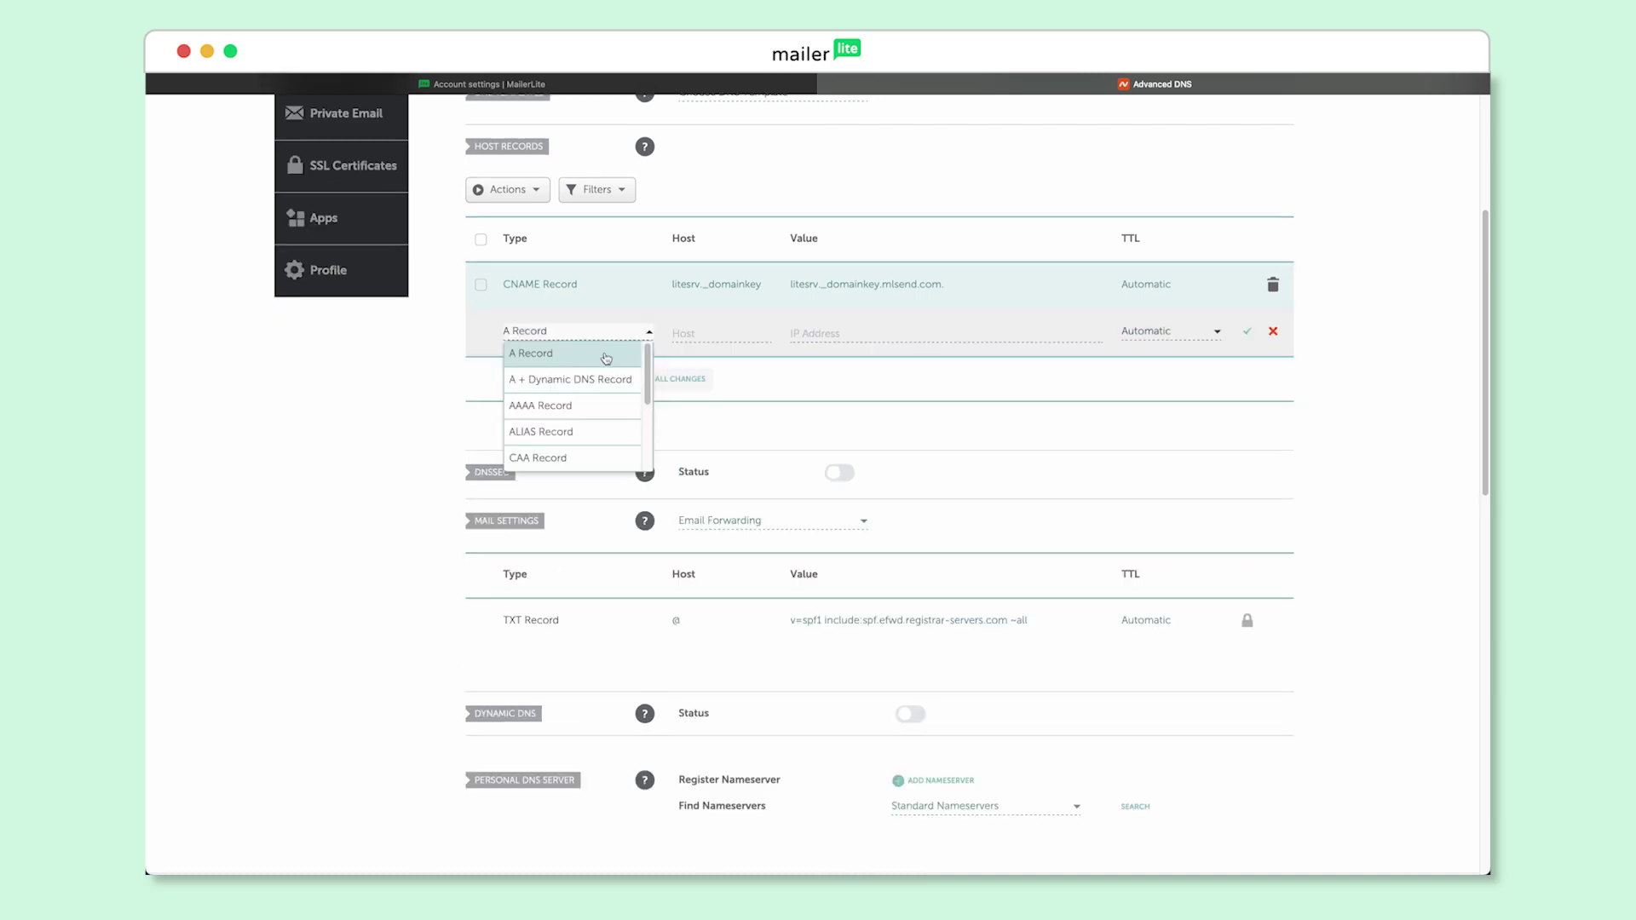
{"action": "left_click_drag", "start_coordinate": [647, 364], "coordinate": [658, 429]}
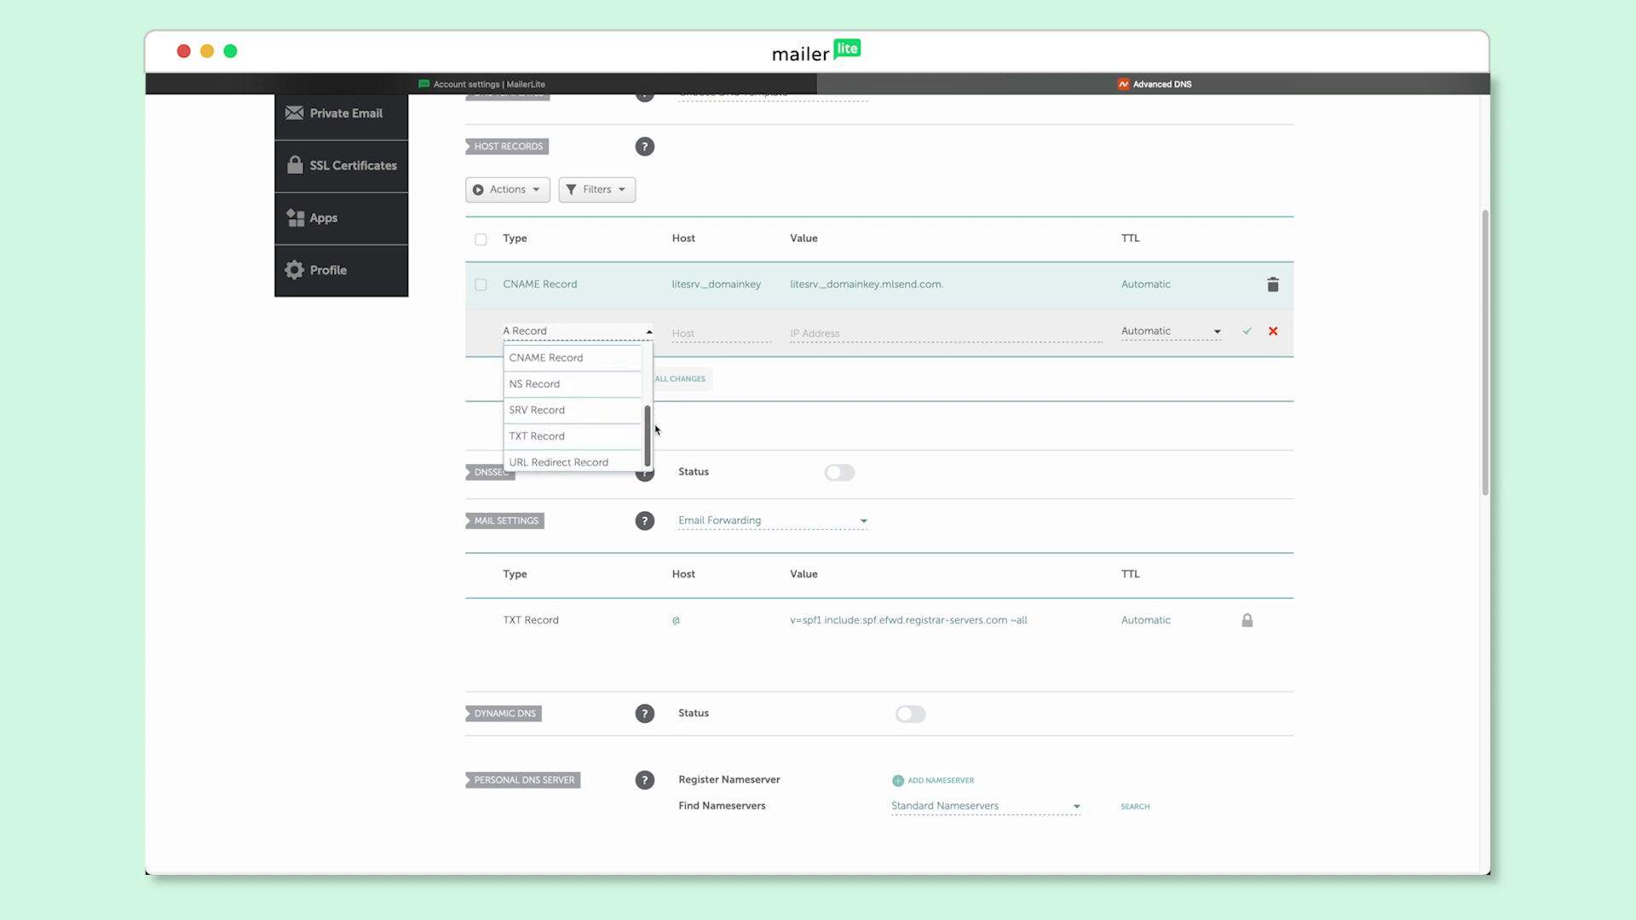
{"action": "left_click", "coordinate": [591, 437]}
{"action": "left_click", "coordinate": [701, 334]}
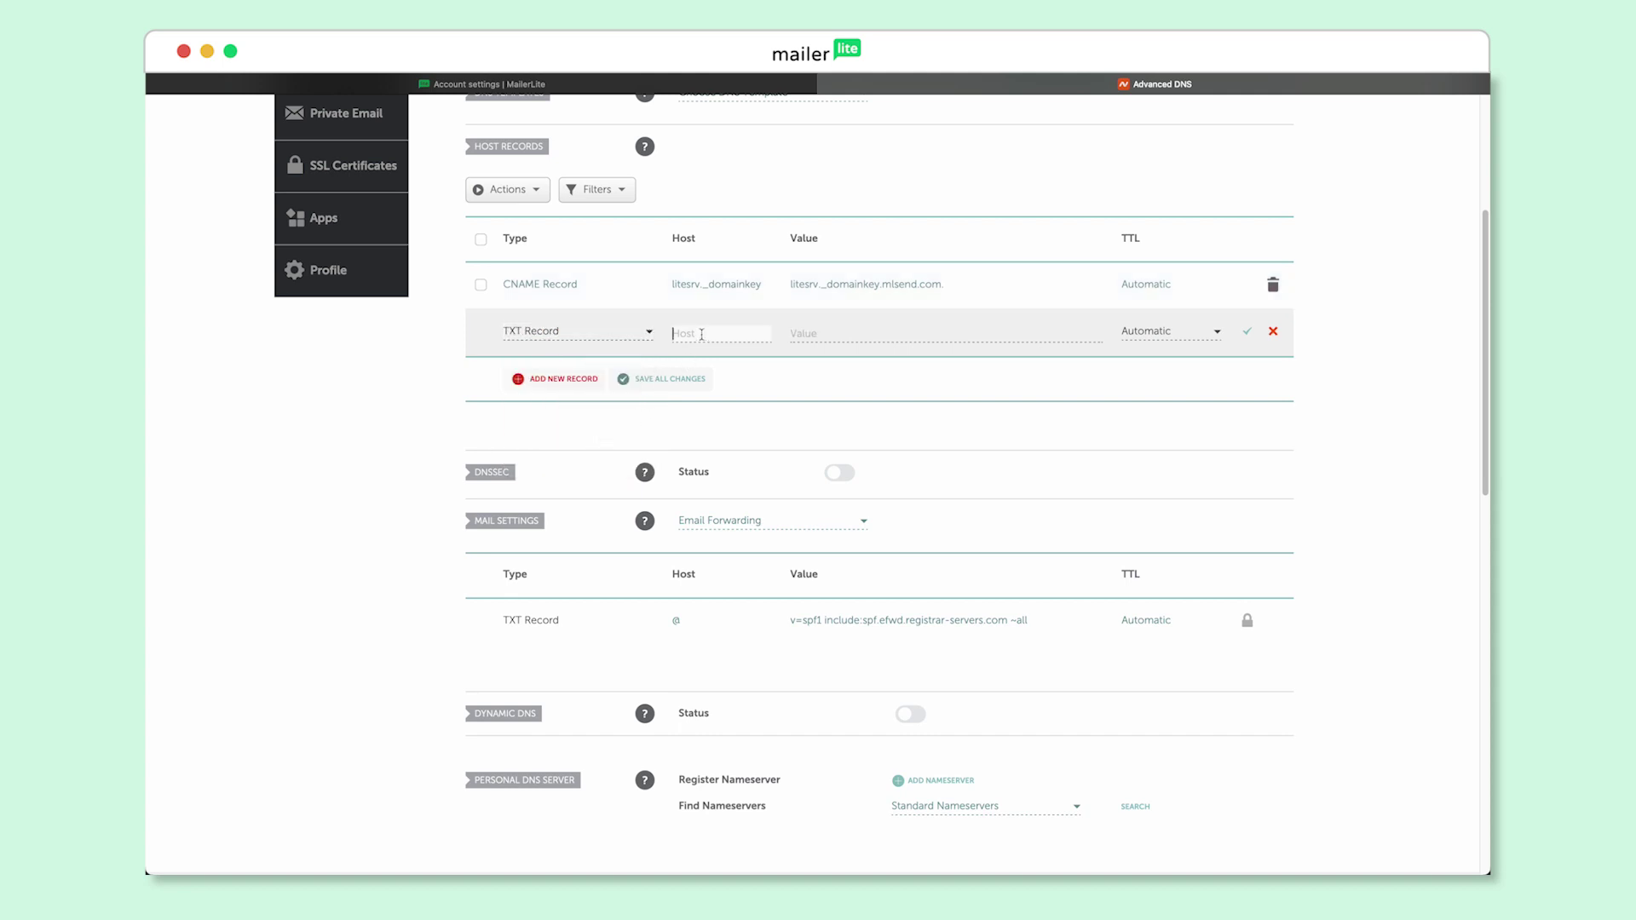
{"action": "type", "text": "@"}
{"action": "left_click", "coordinate": [808, 333]}
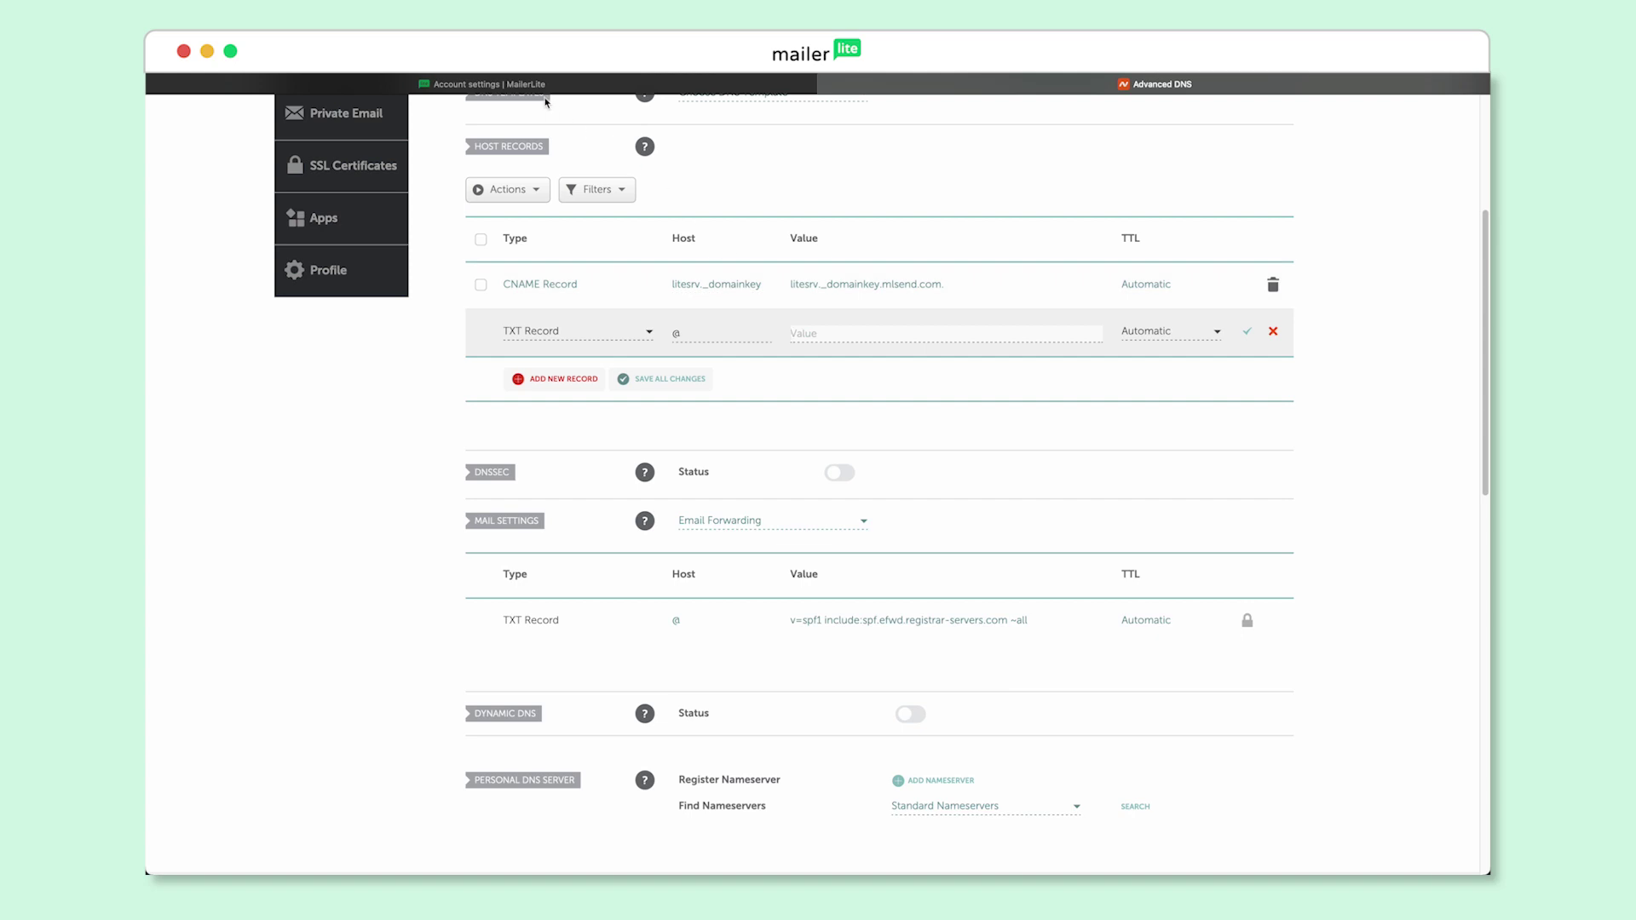
{"action": "left_click", "coordinate": [535, 85]}
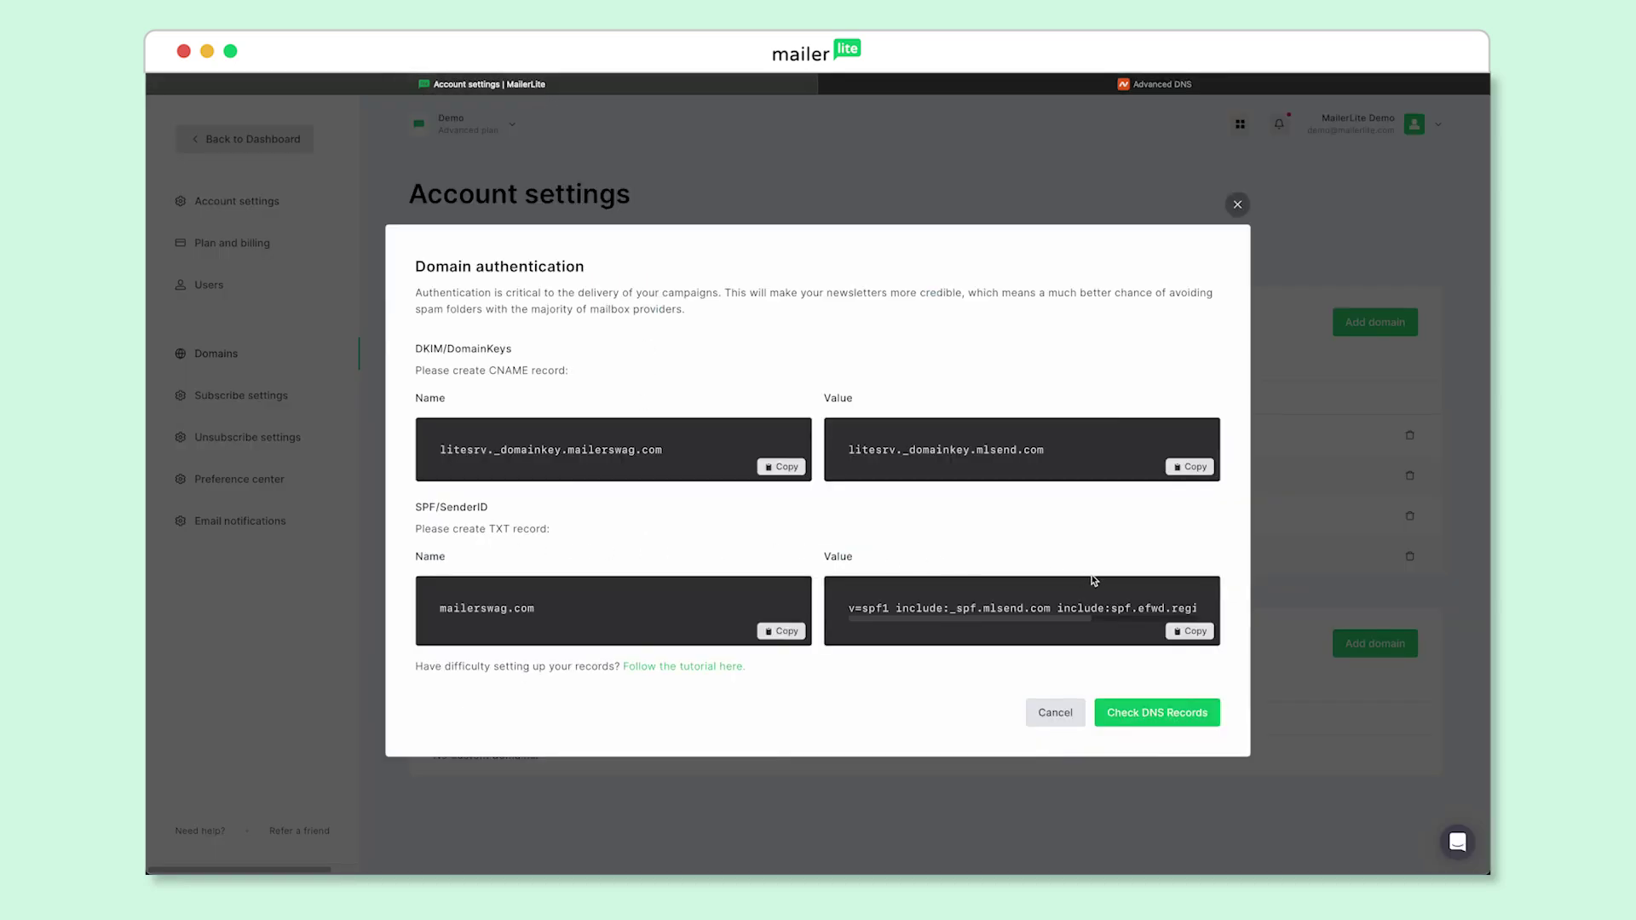
{"action": "left_click", "coordinate": [1196, 633]}
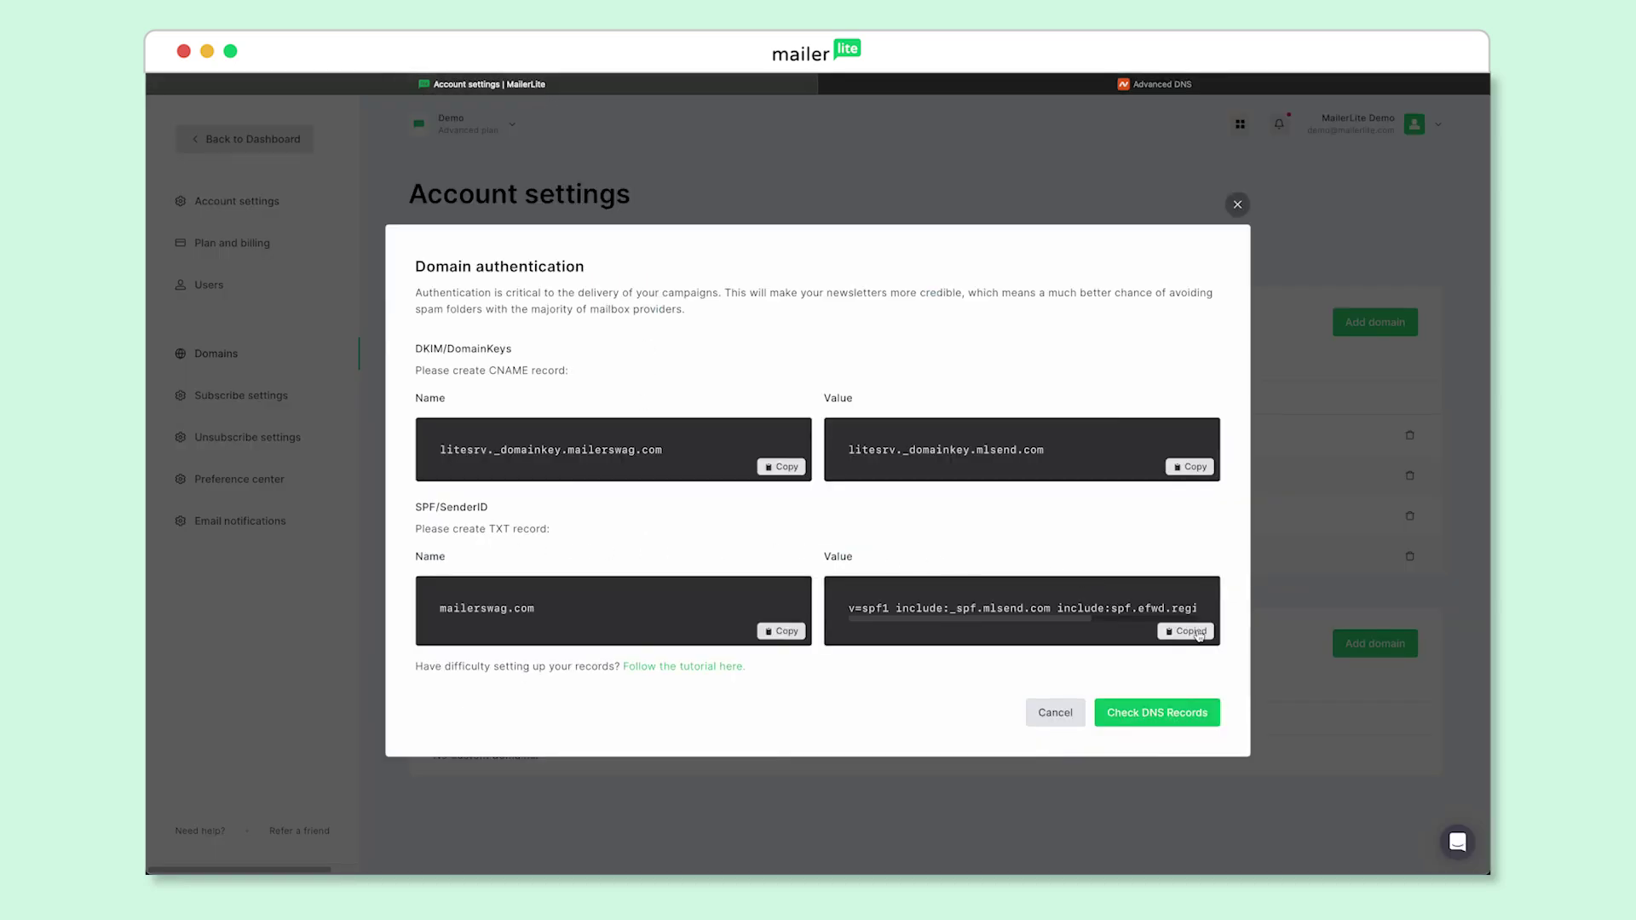
{"action": "left_click", "coordinate": [1103, 86]}
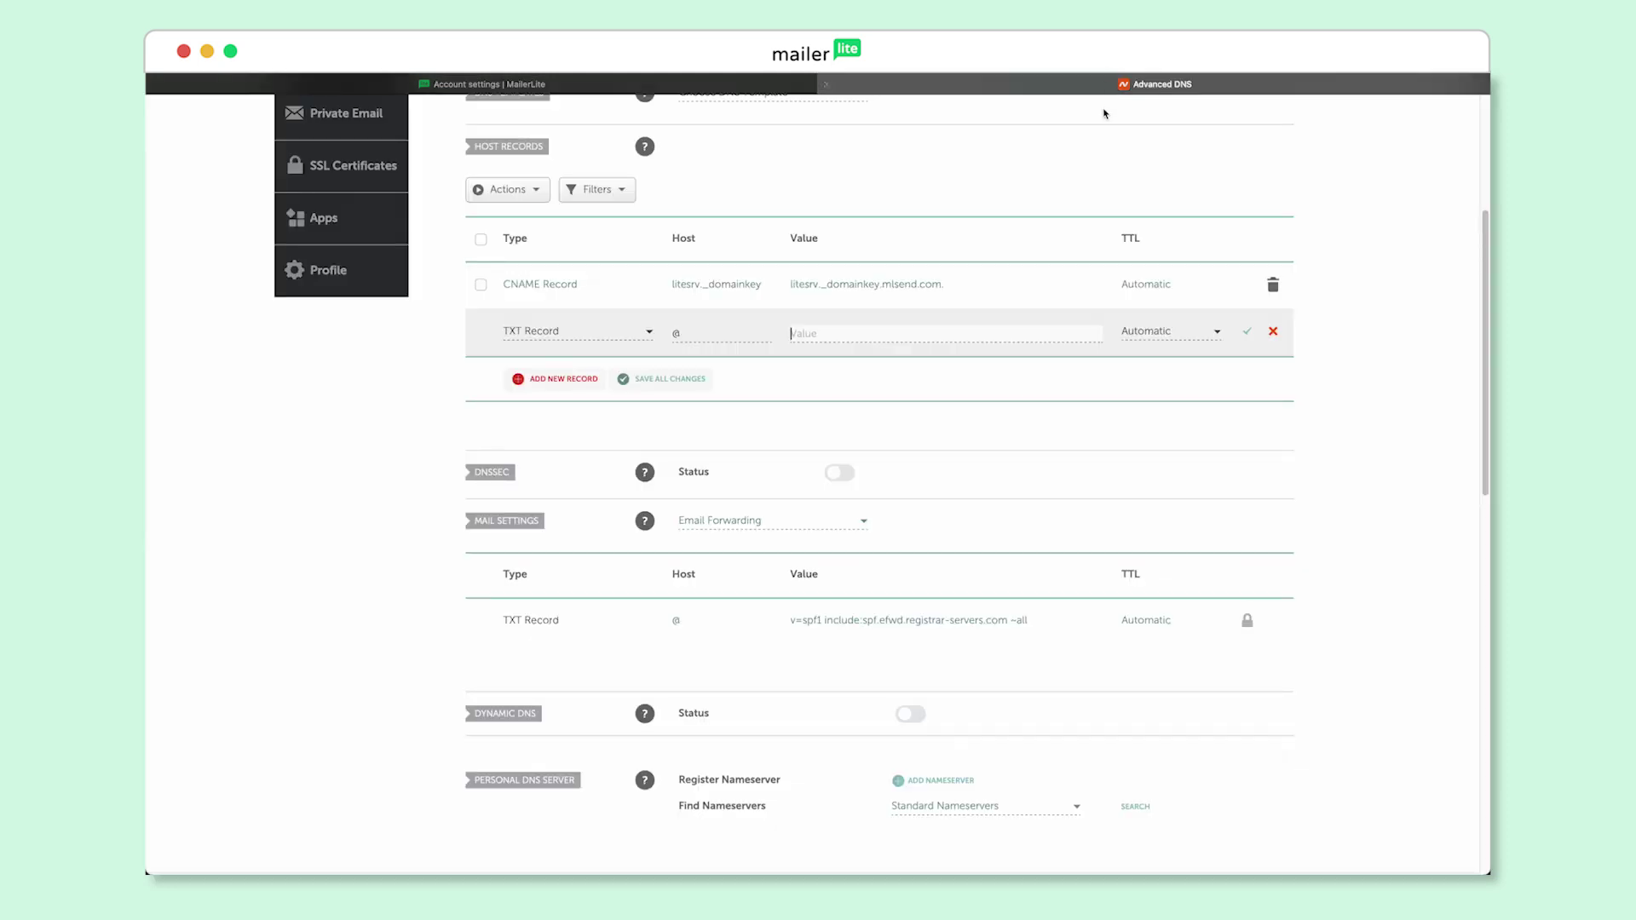
{"action": "key", "text": "super+v"}
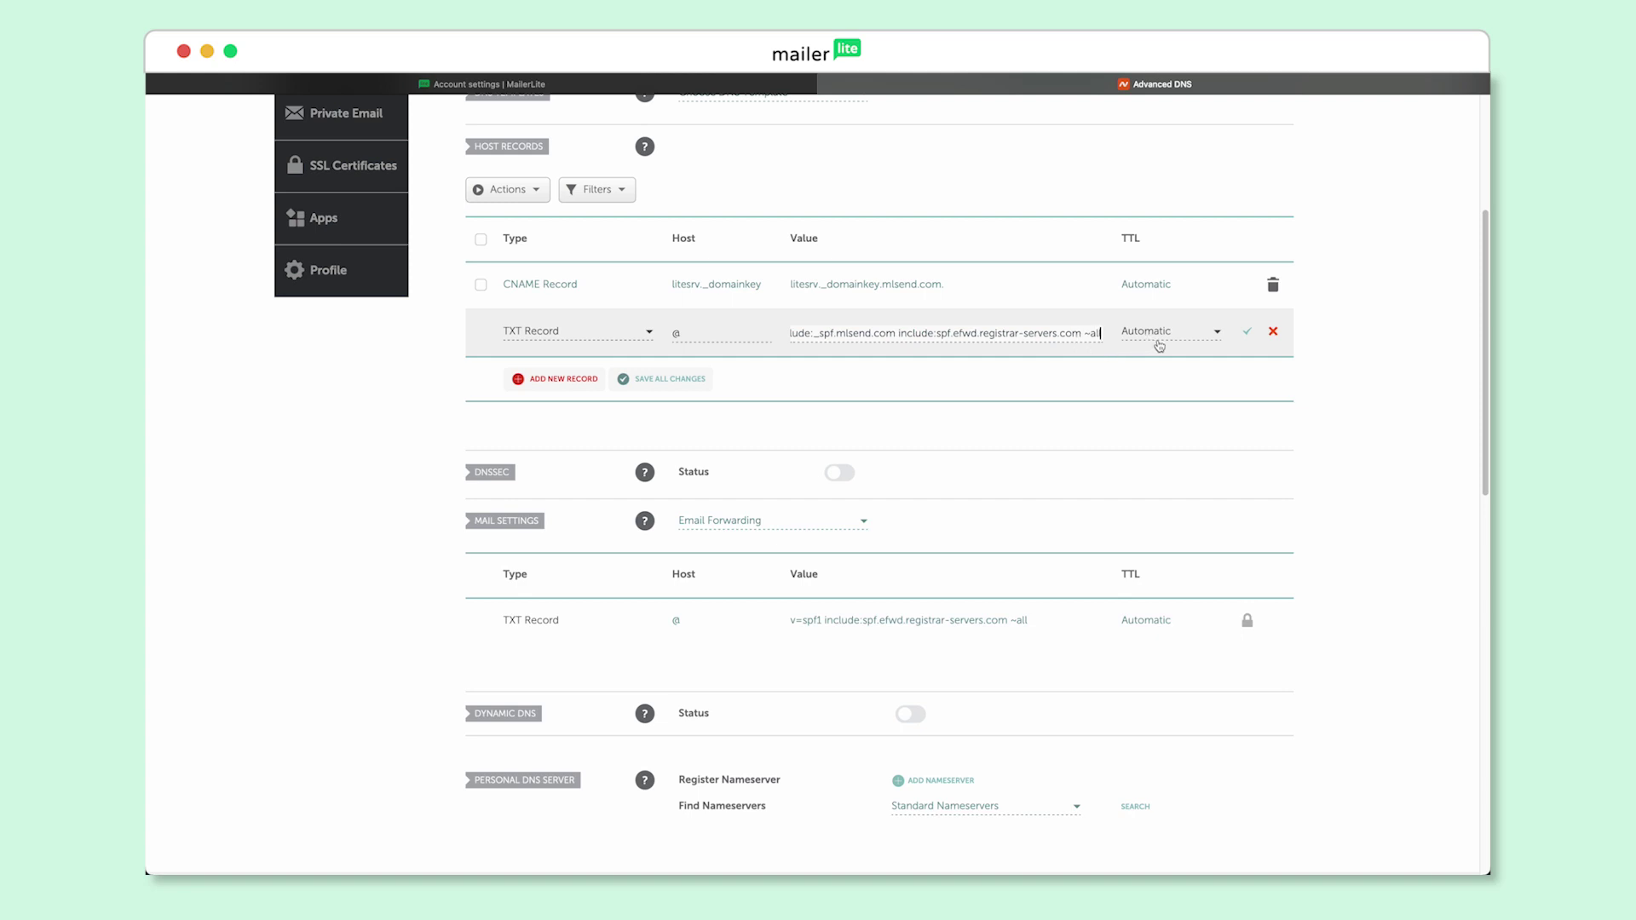
{"action": "left_click", "coordinate": [1249, 336]}
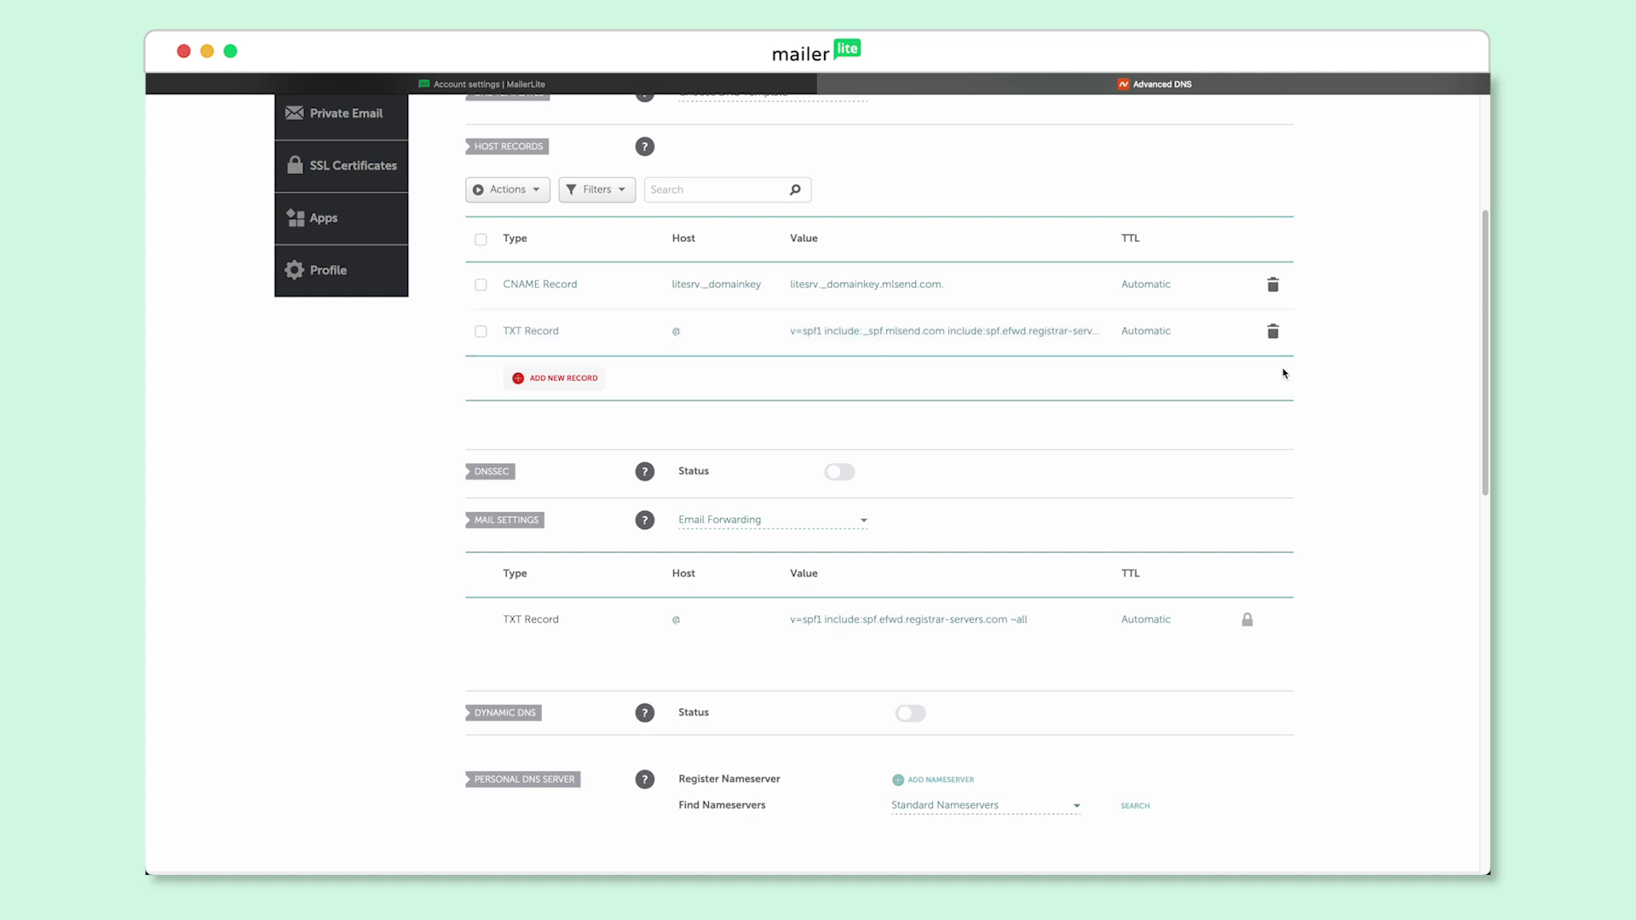
Return to MailerLite's Domain authentication dialog to check mailerswag.com's DNS records
{"action": "left_click", "coordinate": [514, 88]}
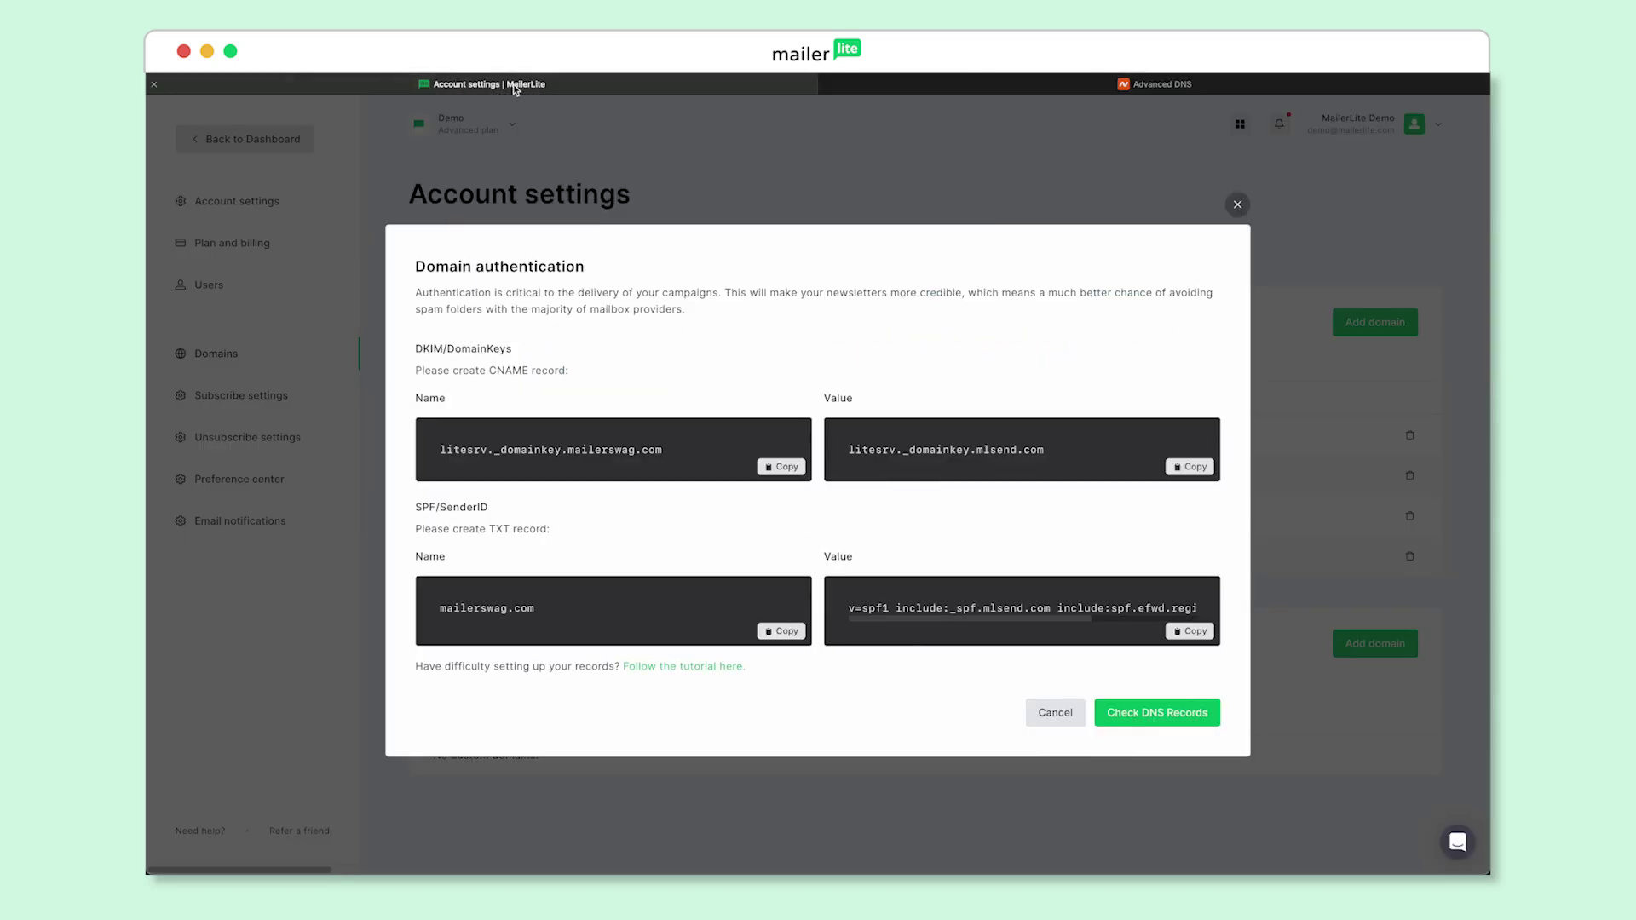